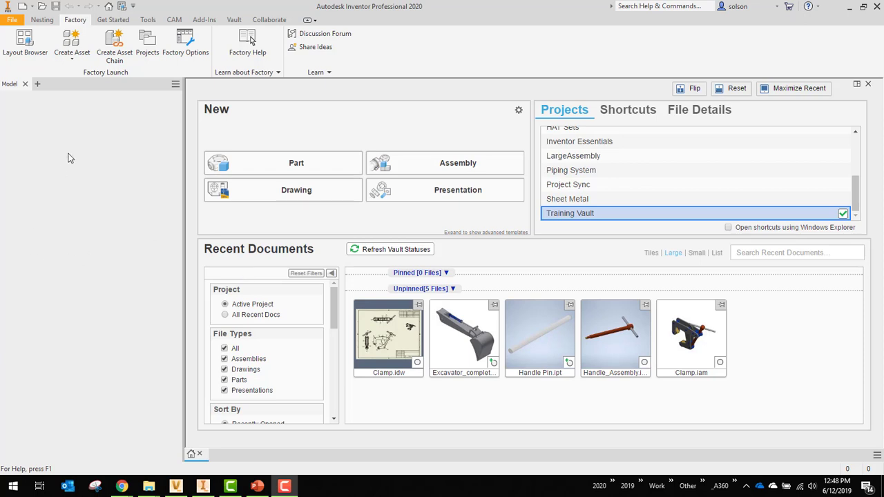
- Load Project Sync.ipj from the Fusion 360 drive's MESA. Inc > Project Sync folder as the active project
click(149, 54)
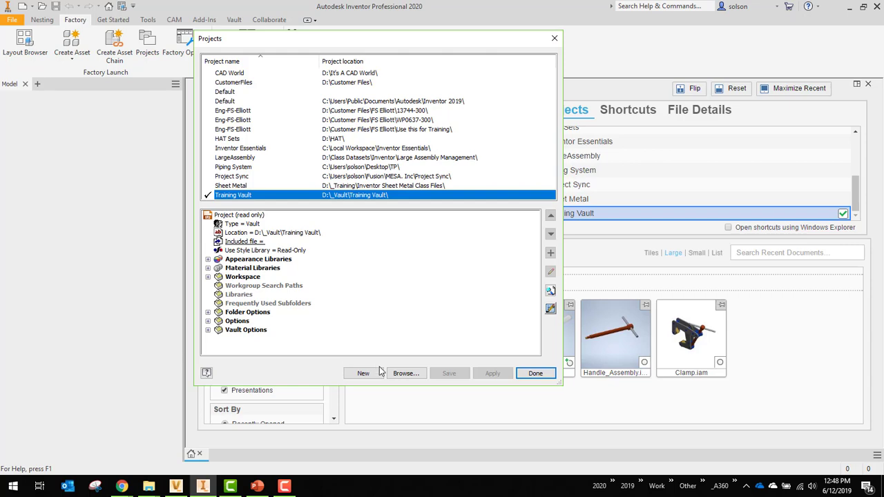
click(405, 373)
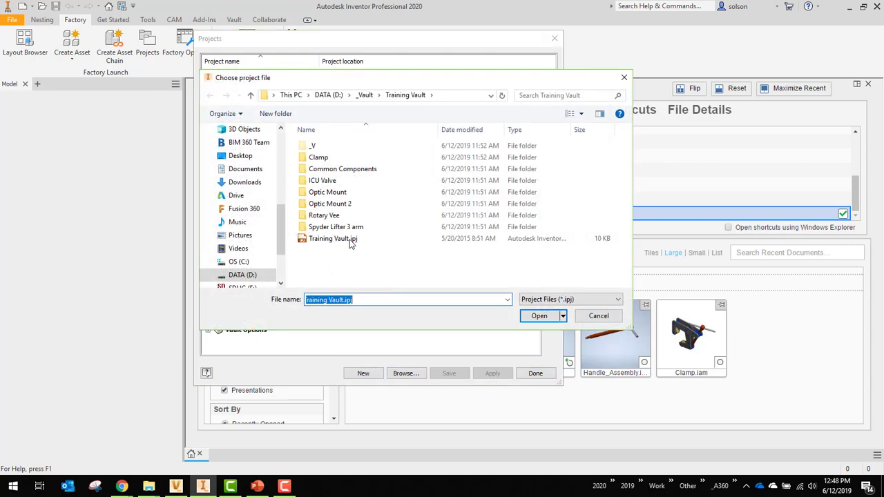
click(291, 95)
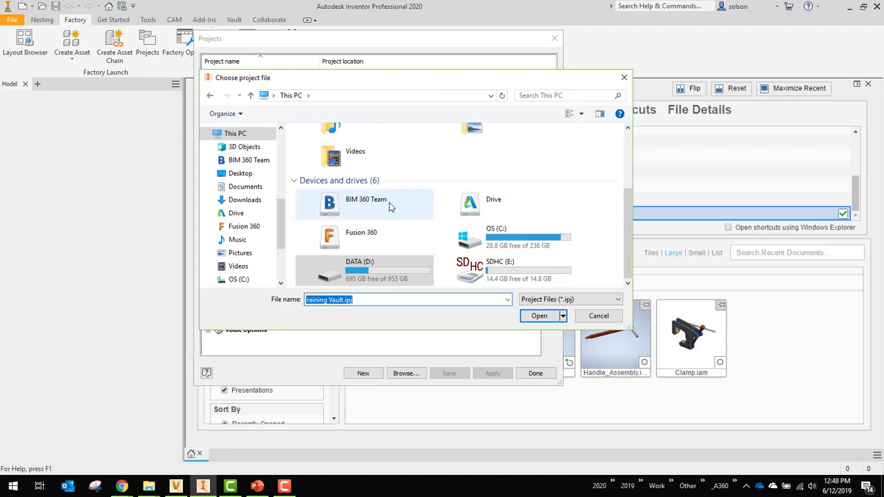
double_click(393, 239)
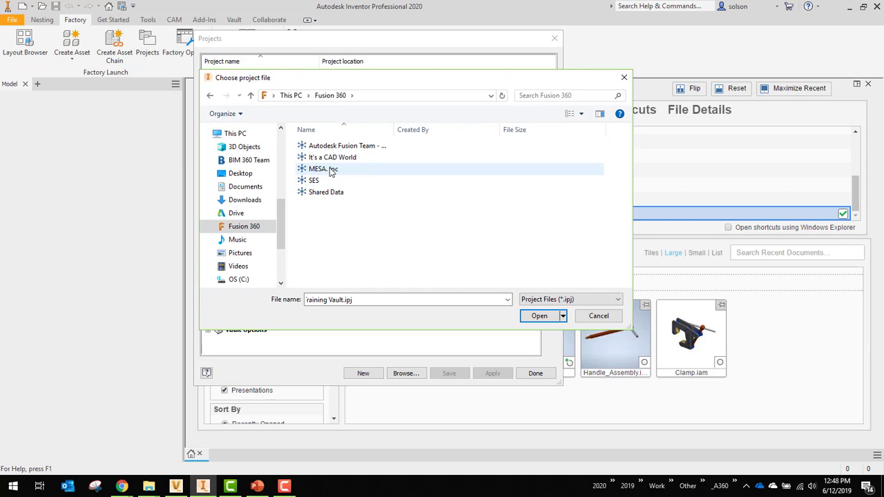
click(331, 172)
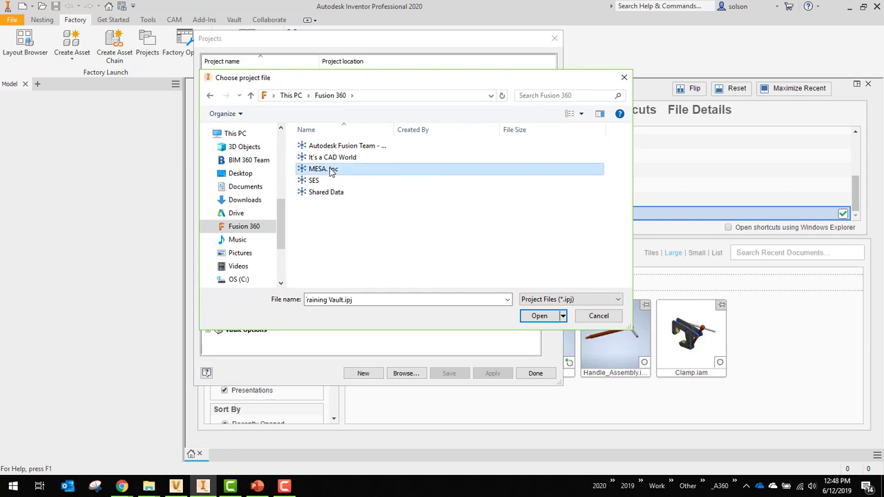
double_click(343, 174)
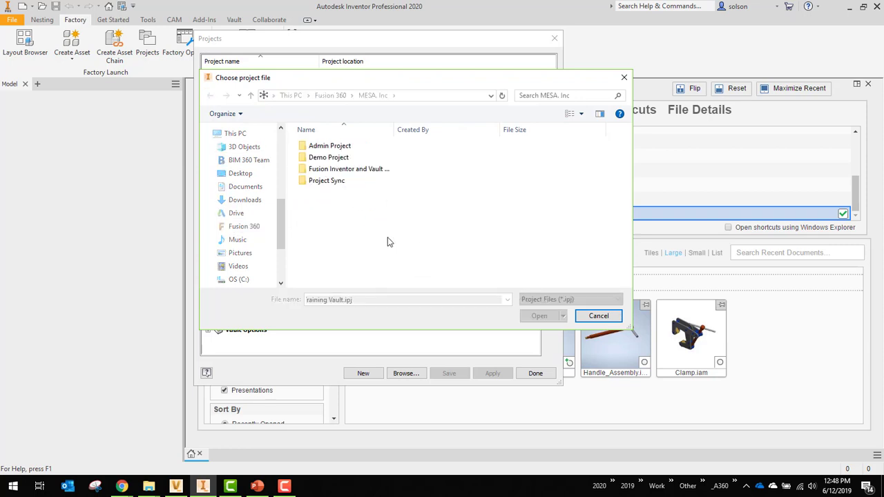
double_click(321, 181)
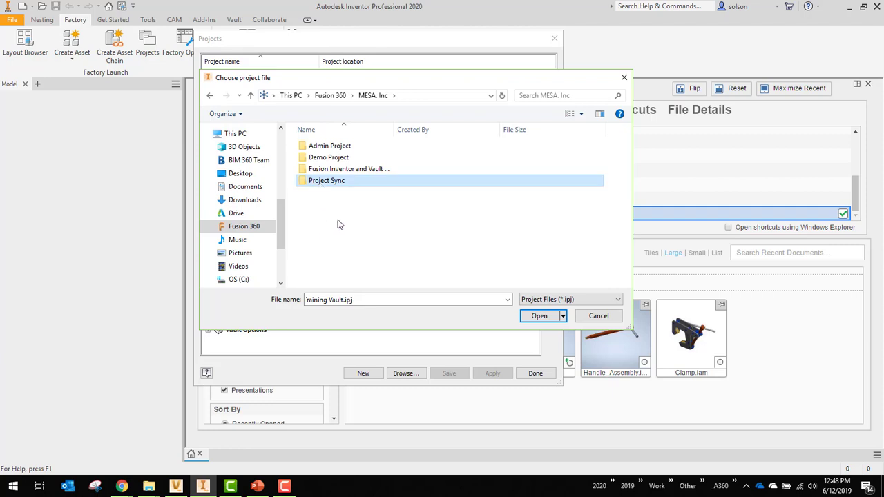
click(332, 172)
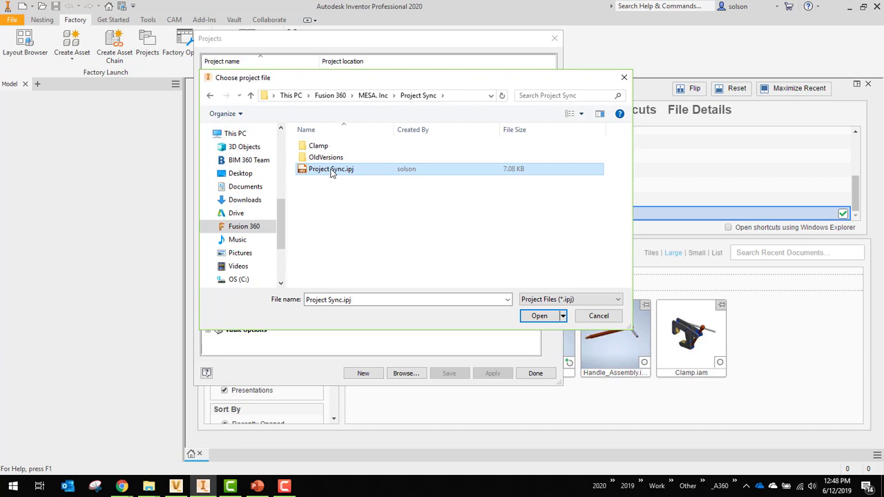
click(532, 318)
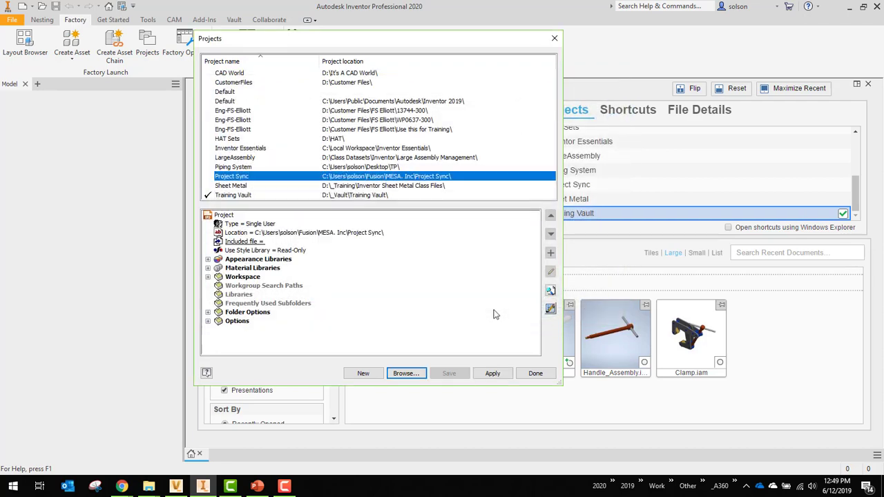
click(545, 377)
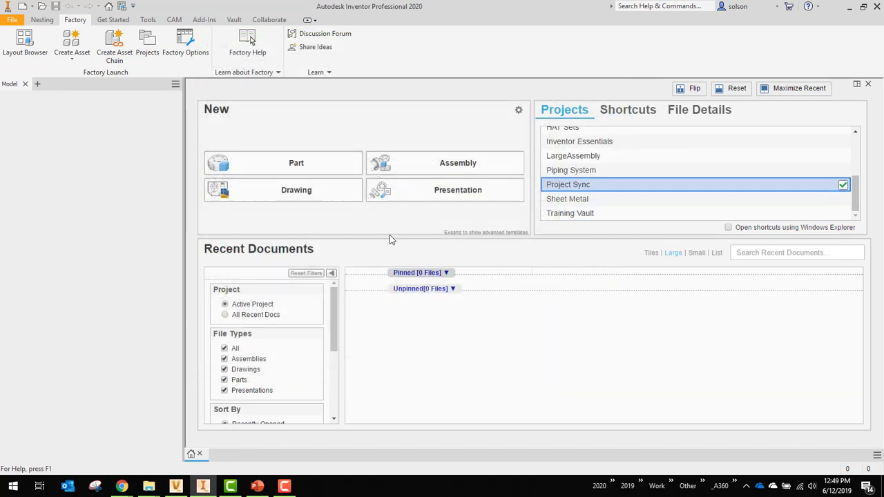
- Open the drawing Clamp.idw from the project's Clamp folder
click(41, 7)
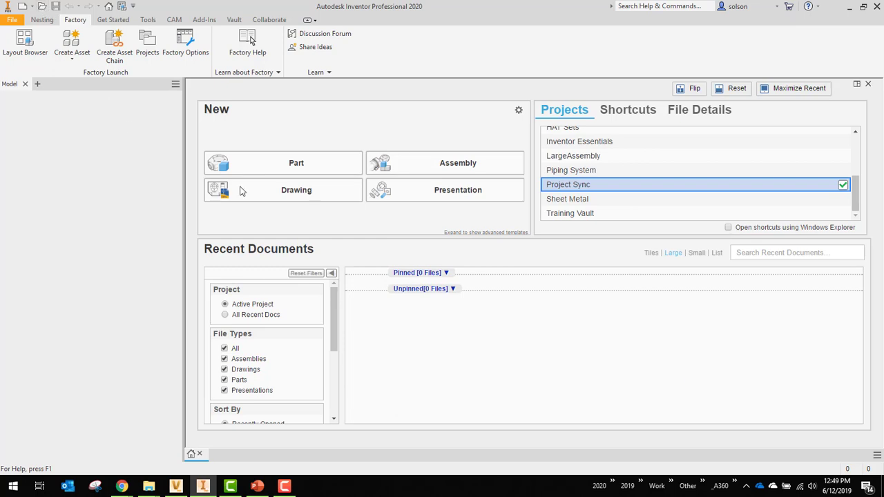
double_click(404, 181)
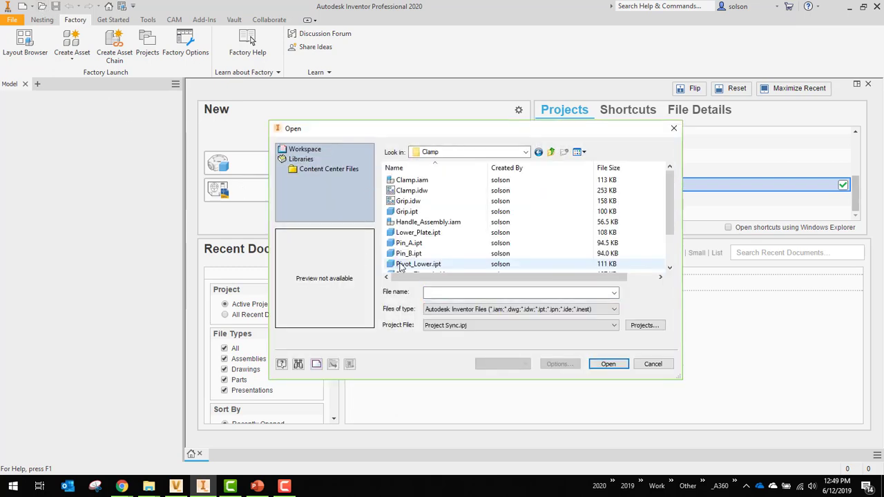
click(413, 191)
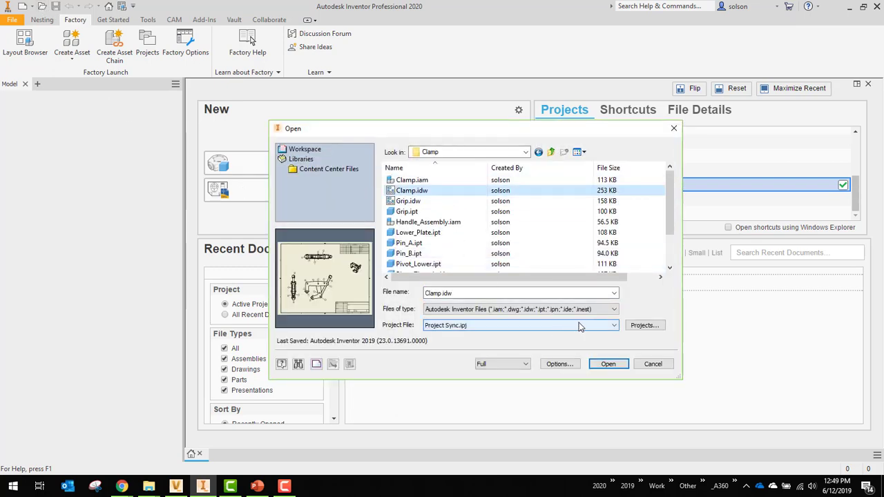
click(598, 361)
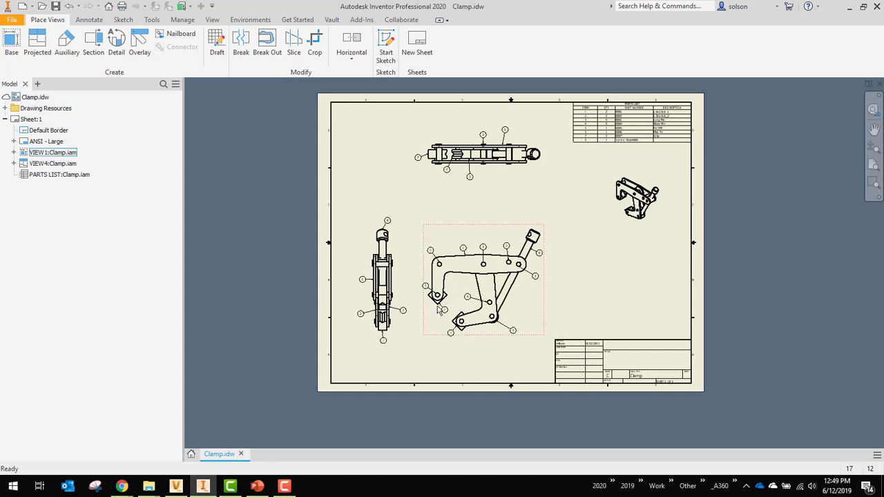
- Open the Clamp assembly from the drawing's base view, and open its Handle_Assembly subassembly in its own window
right_click(495, 238)
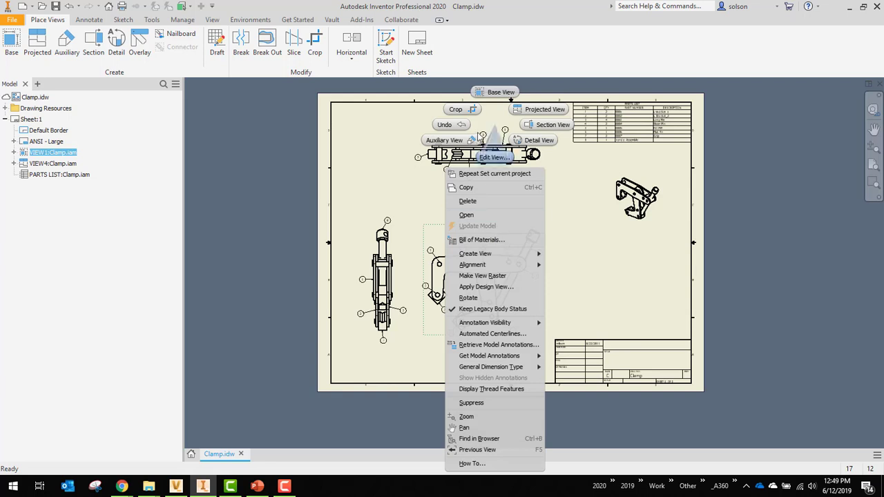
click(468, 218)
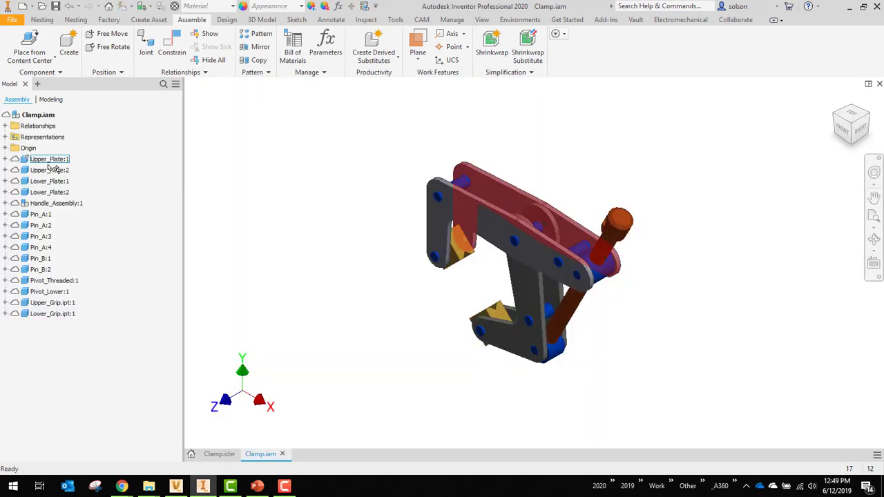
click(73, 204)
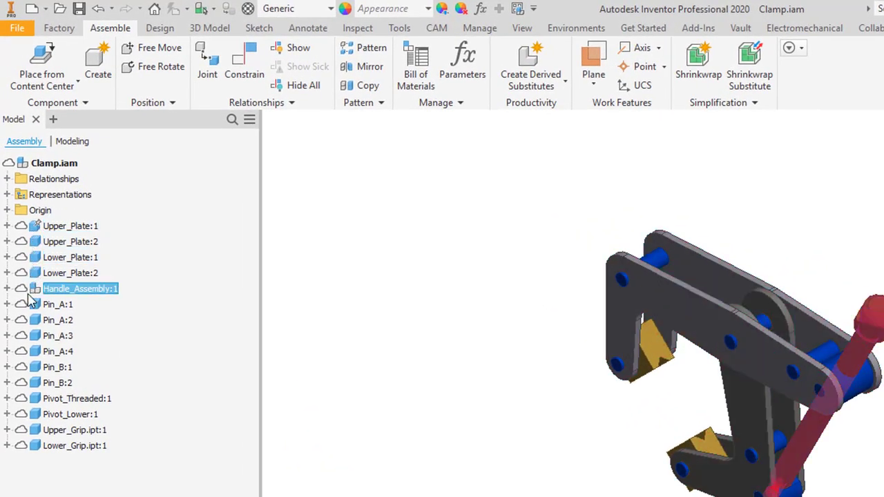
right_click(84, 293)
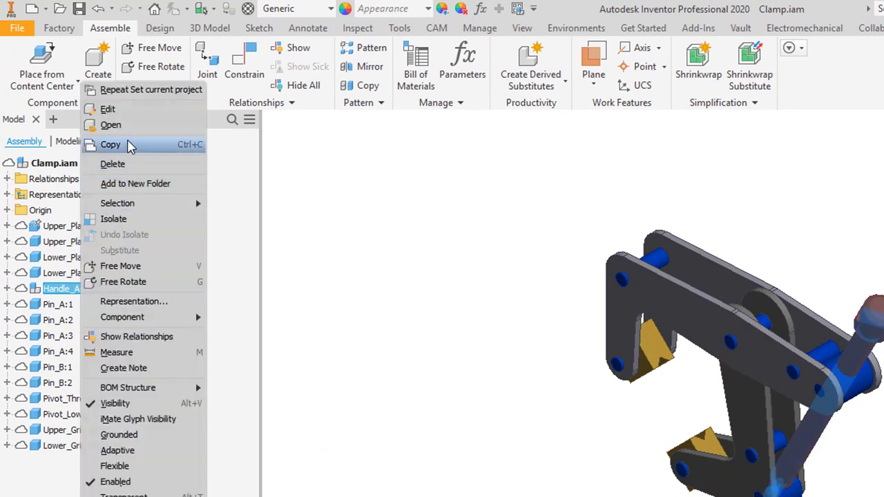
click(128, 131)
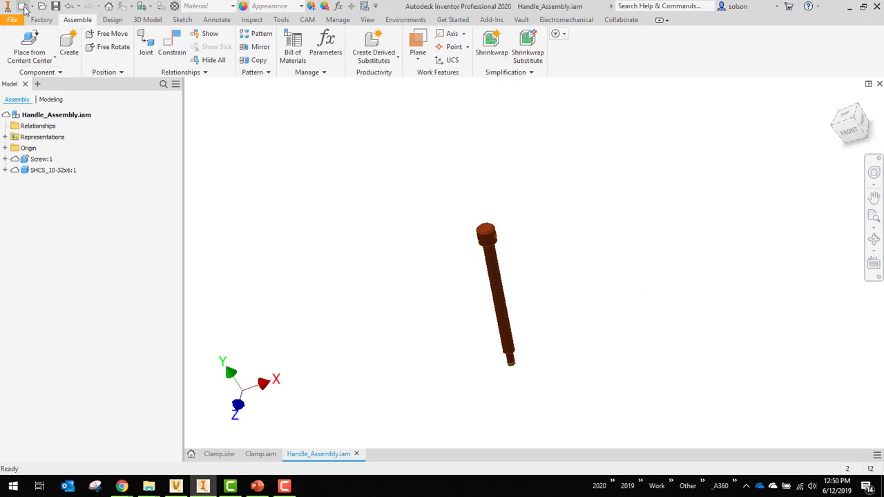
- Create a new part from the Standard.ipt template in the en-US template folder
click(23, 7)
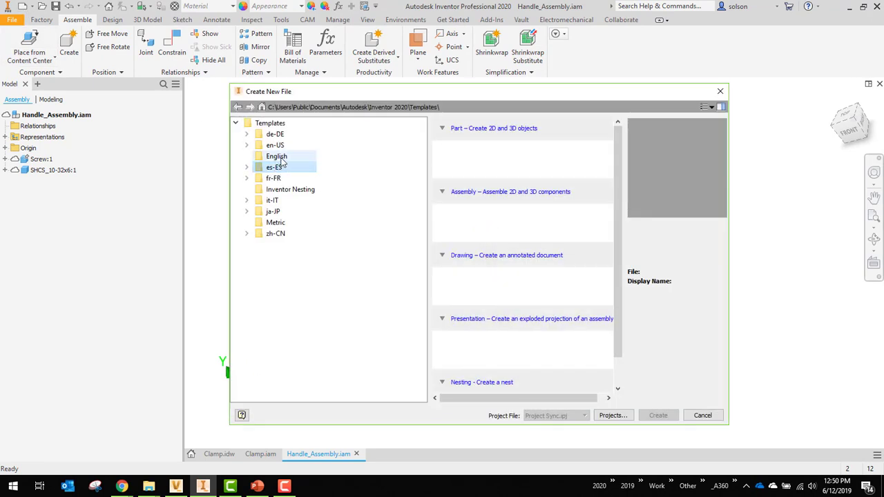
click(279, 145)
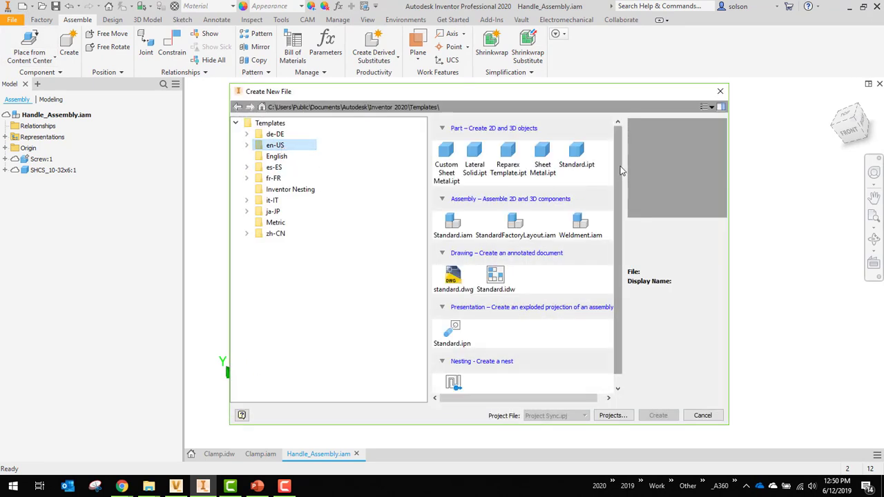
click(577, 152)
key(Escape)
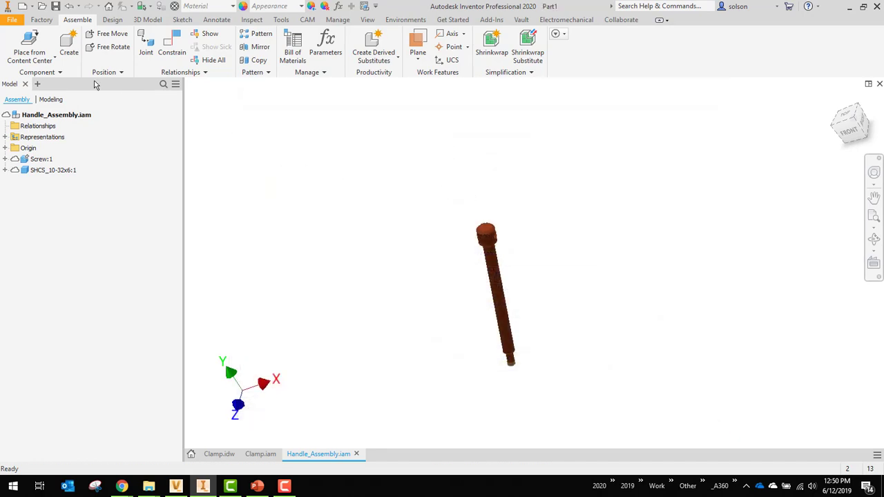
- Sketch a 0.25 in diameter circle centred on the origin of the XY plane and finish the sketch
click(30, 46)
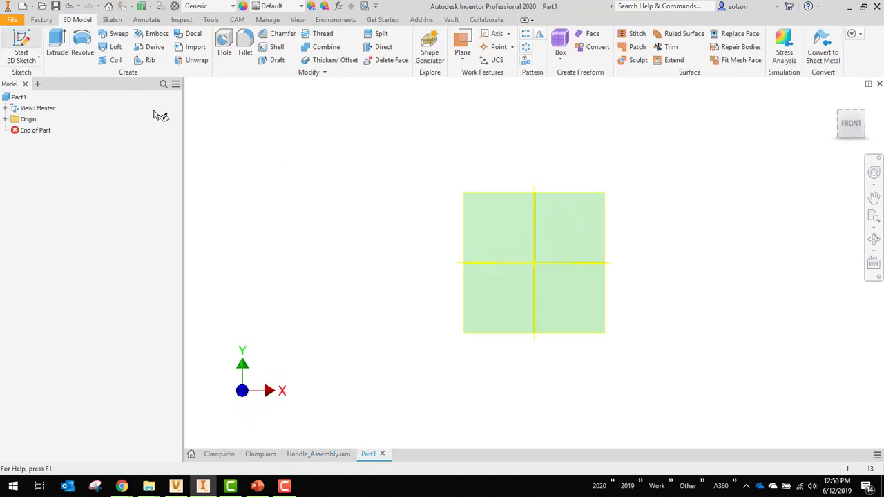
click(505, 162)
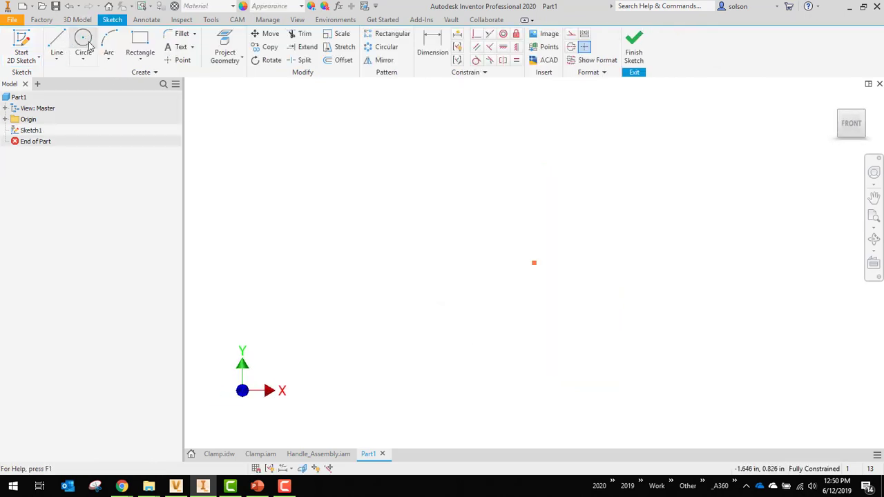
click(82, 42)
click(535, 262)
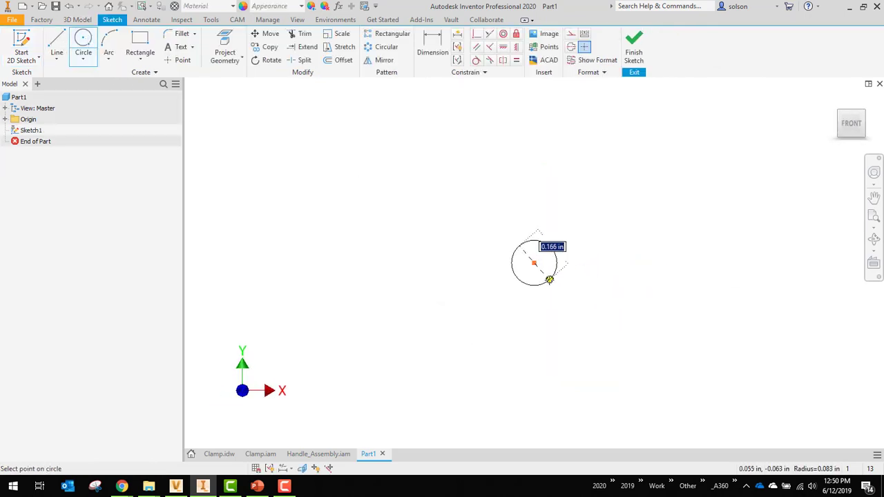
text(.25)
key(Tab)
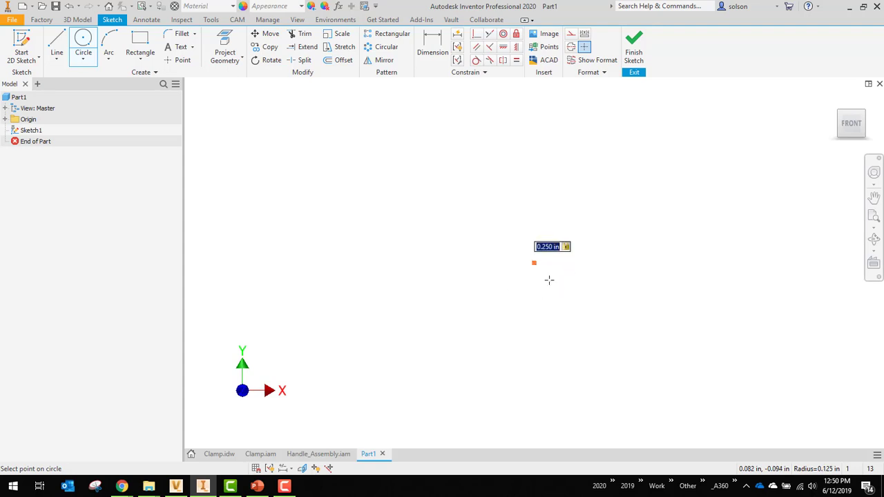
key(Return)
click(634, 49)
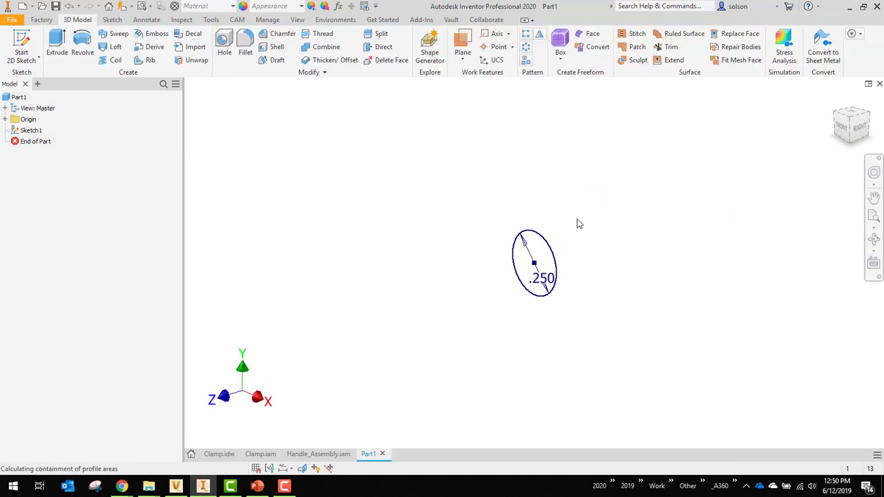
- Extrude the circle symmetrically about the sketch plane to a total distance of 4 in
key(e)
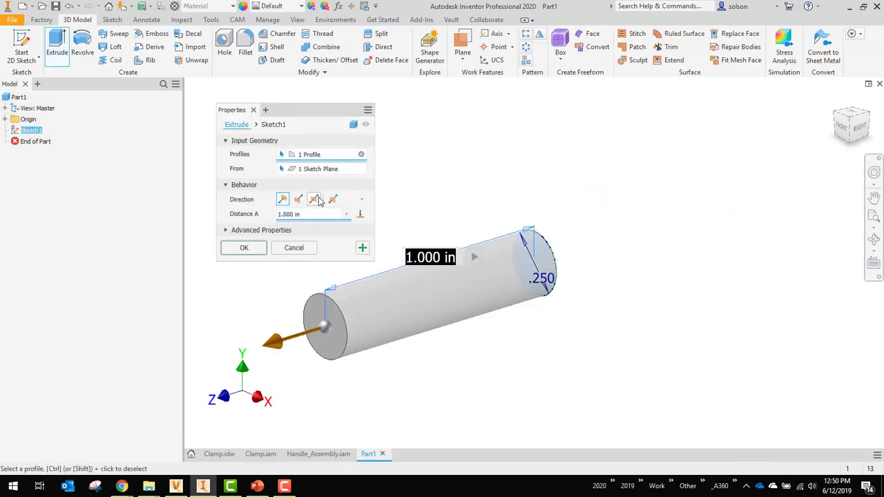
click(315, 199)
text(4)
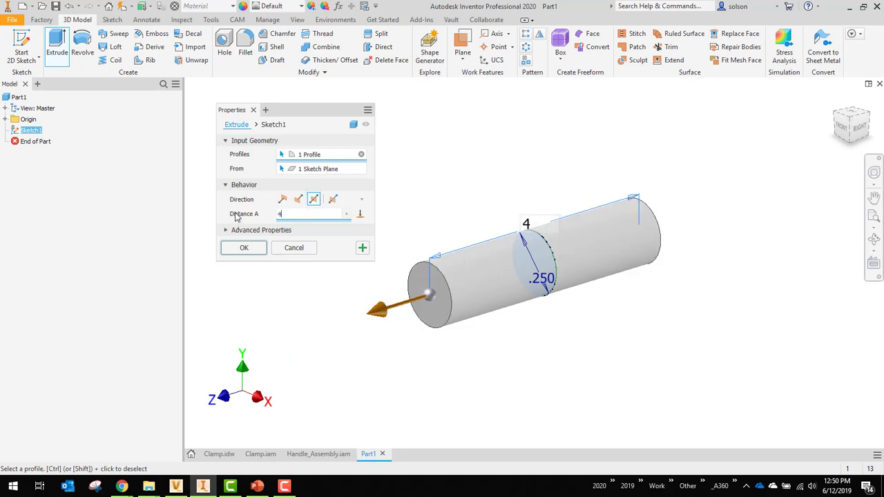
click(244, 250)
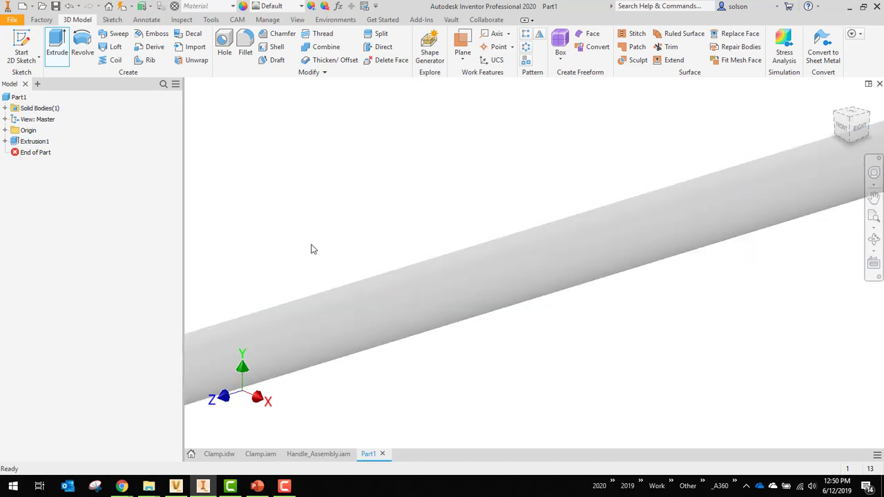
- Save the new part as Handle Pin.ipt in the Project Sync project's Clamp folder
scroll(310, 249, down, 3)
key(ctrl+s)
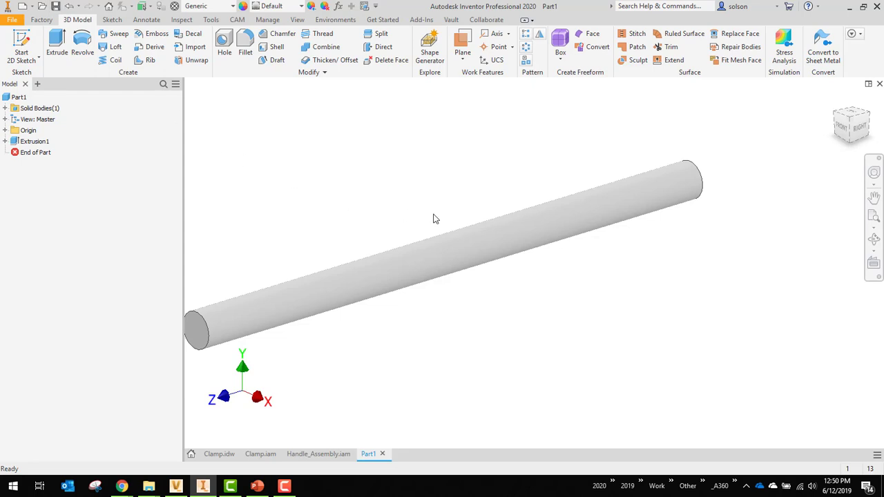
click(527, 152)
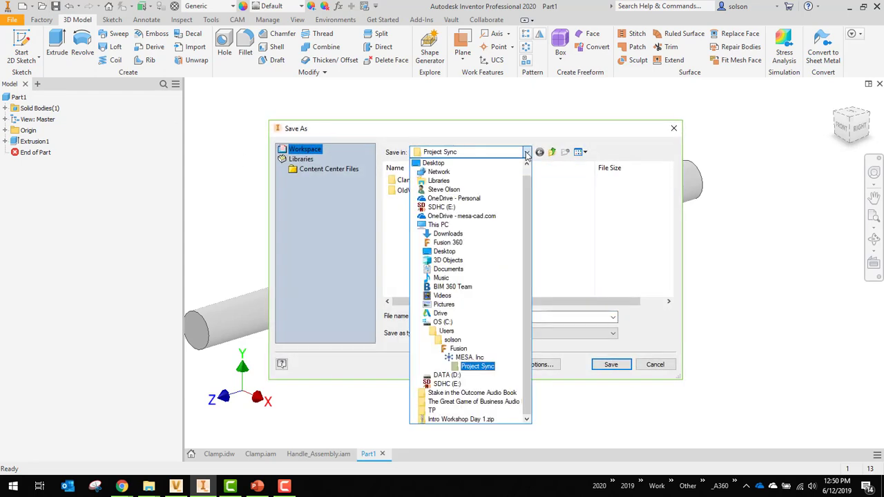
click(491, 367)
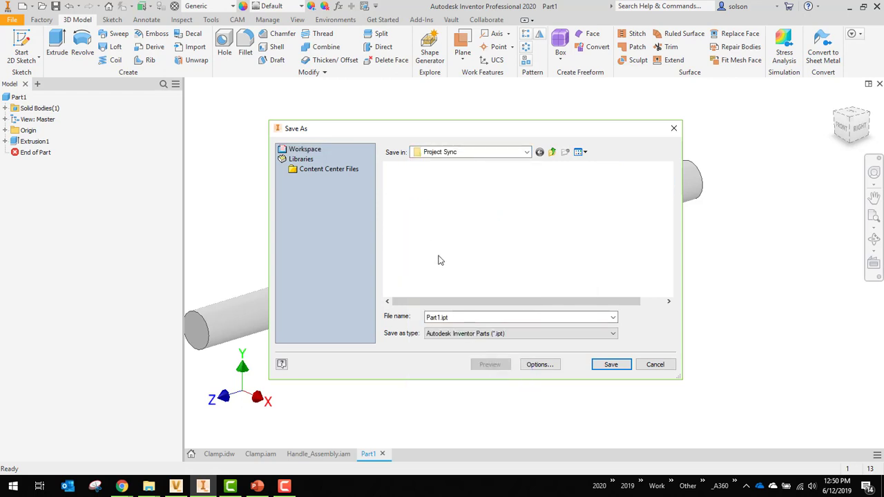
double_click(454, 317)
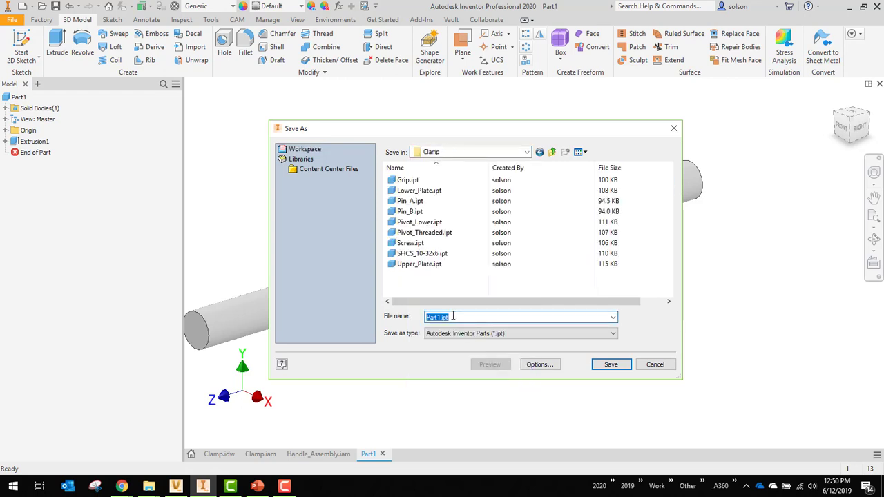
text(Han)
text(dle )
text(Part)
key(Return)
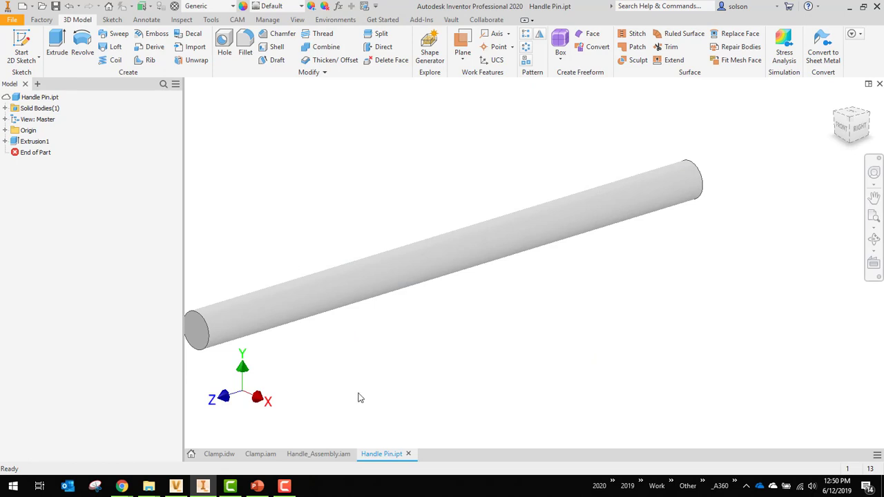
- Close the Handle Pin part and save its changes
click(408, 453)
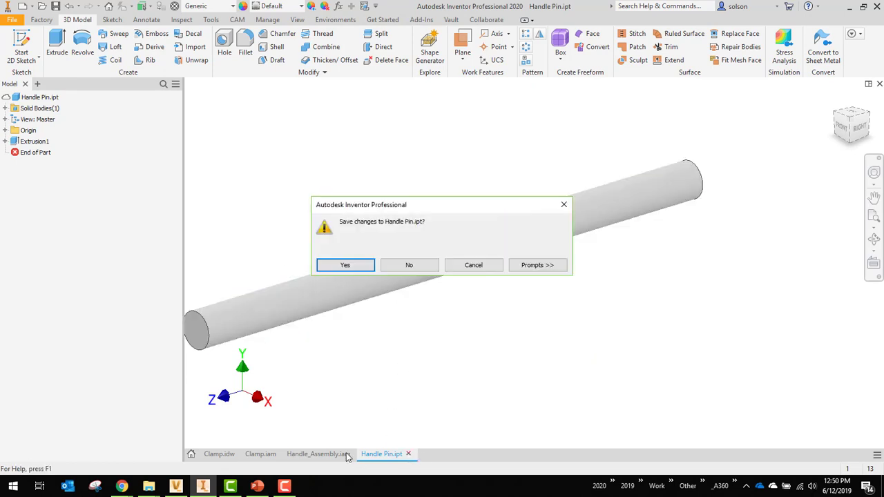
click(346, 266)
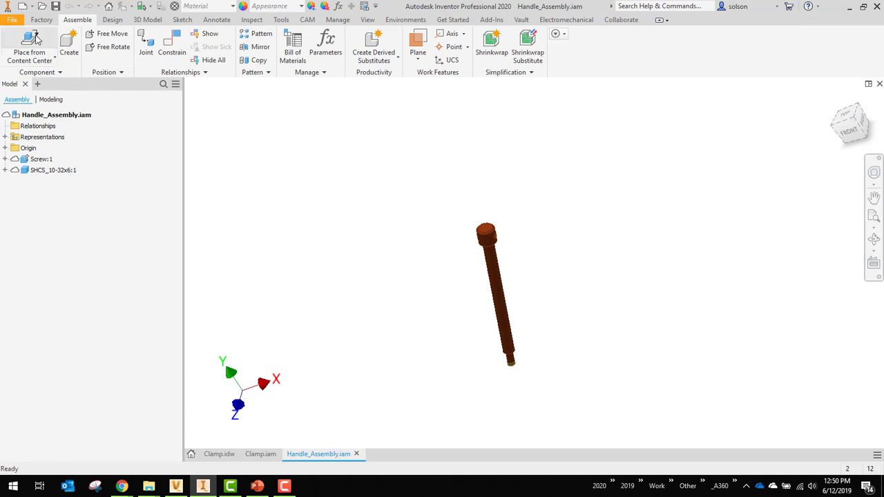
- Place one instance of Handle Pin.ipt from the Clamp folder into the handle assembly, beside the screw
click(31, 42)
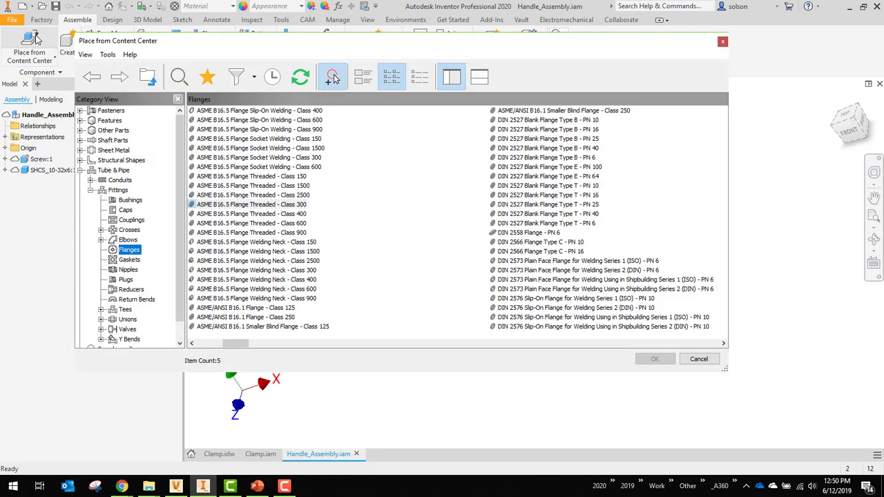
click(722, 42)
click(27, 61)
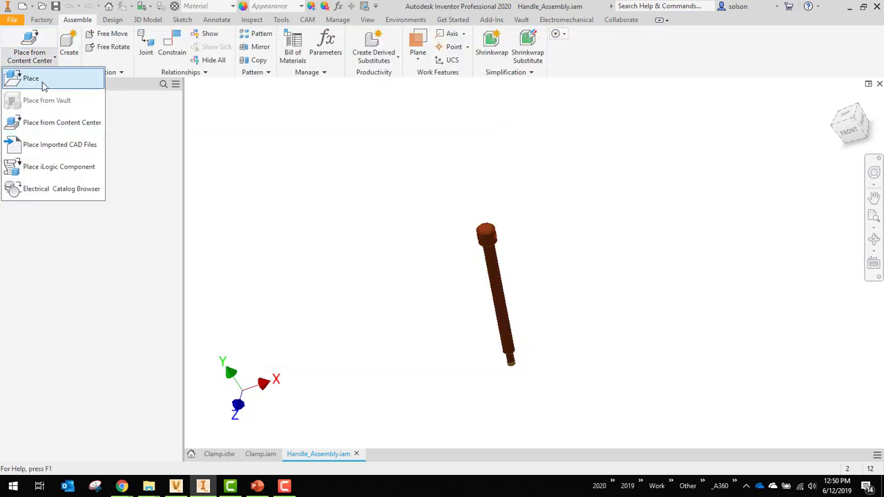
click(43, 85)
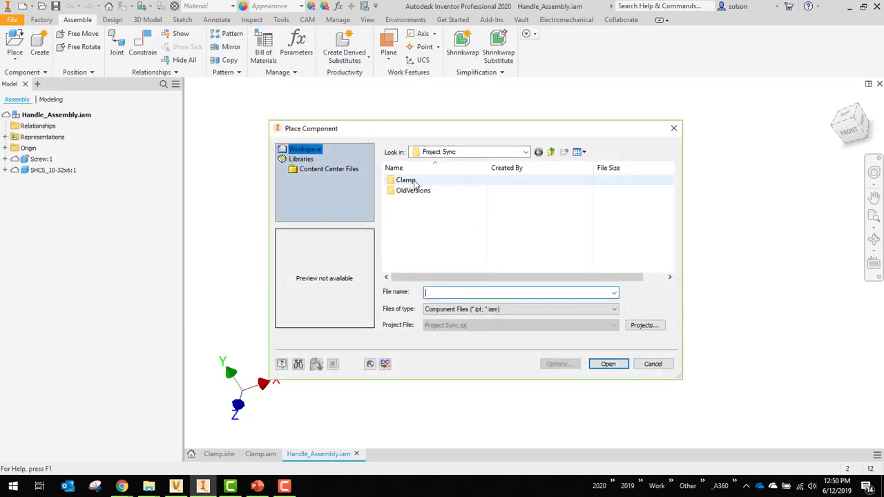
double_click(413, 181)
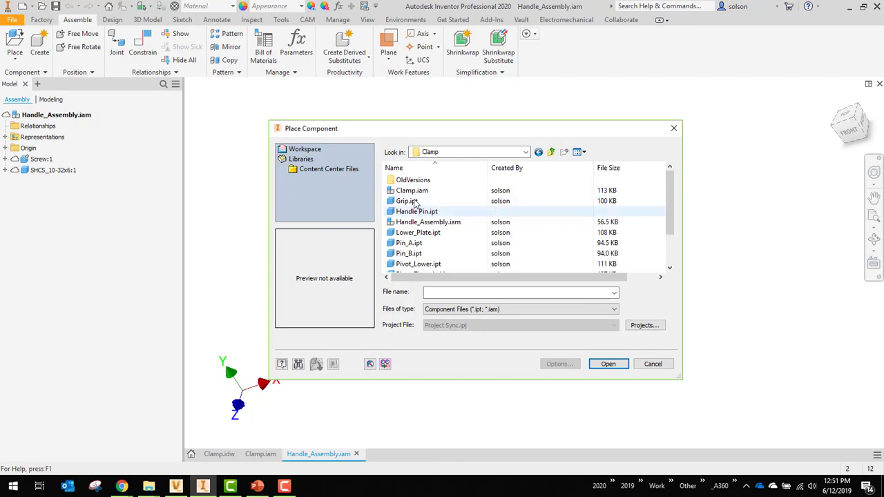
click(417, 212)
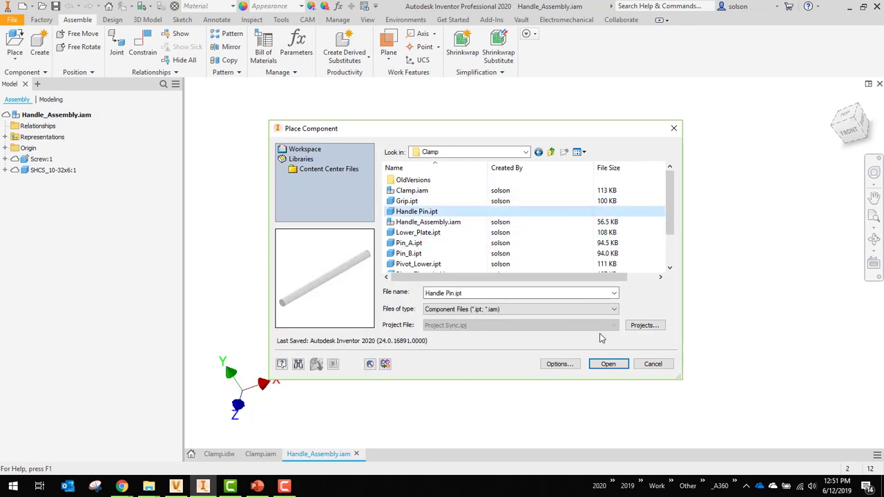
click(607, 364)
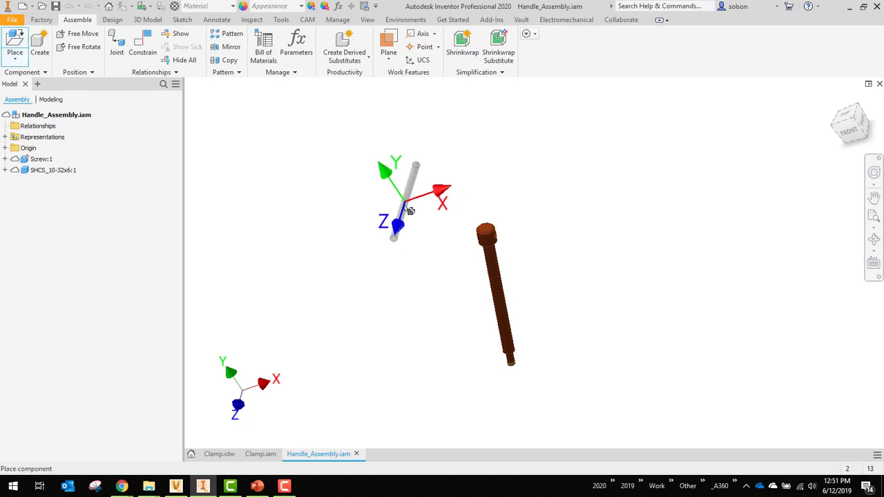
click(413, 214)
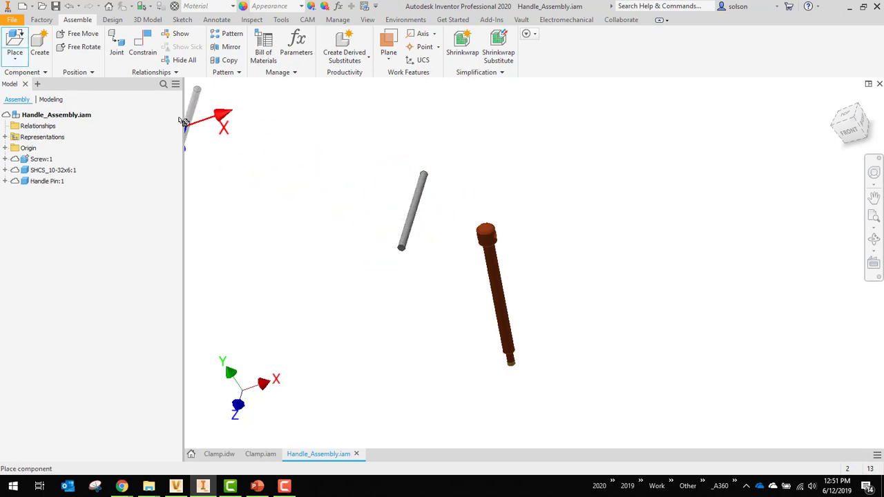
key(Escape)
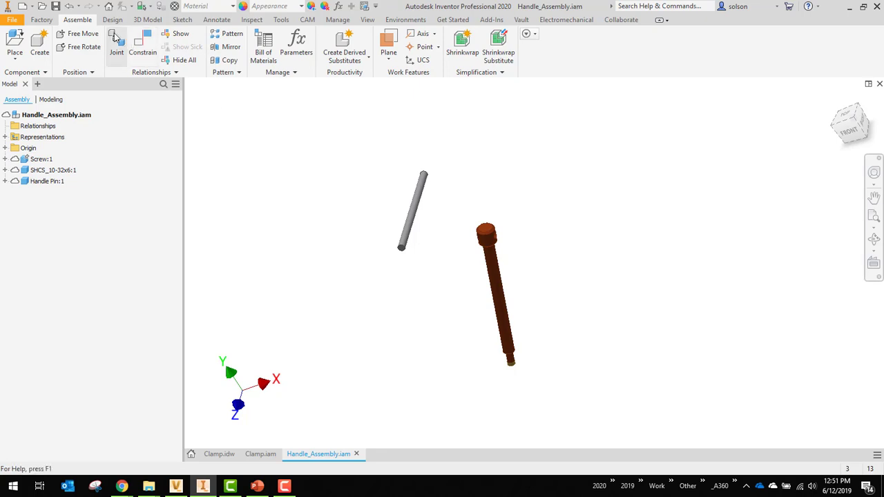
- Mate the handle pin's centre axis to the axis of the cross hole in the screw head
key(c)
scroll(419, 197, up, 2)
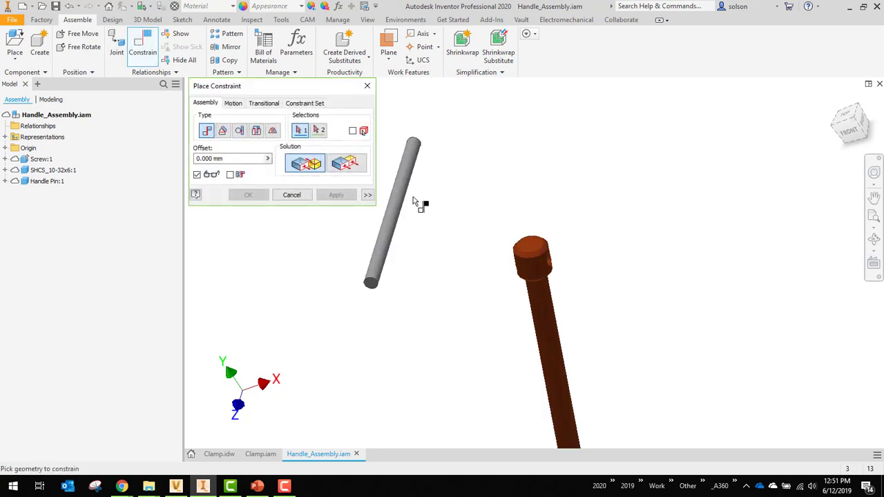
click(406, 201)
scroll(520, 243, up, 3)
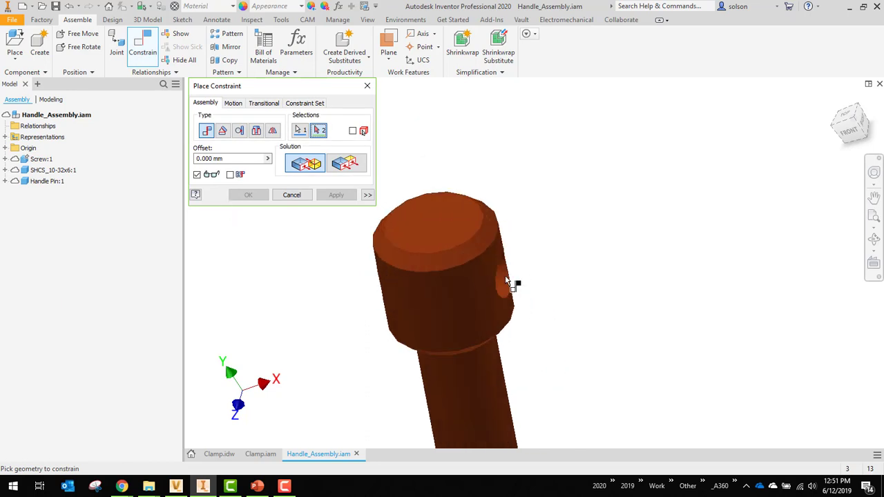
click(504, 279)
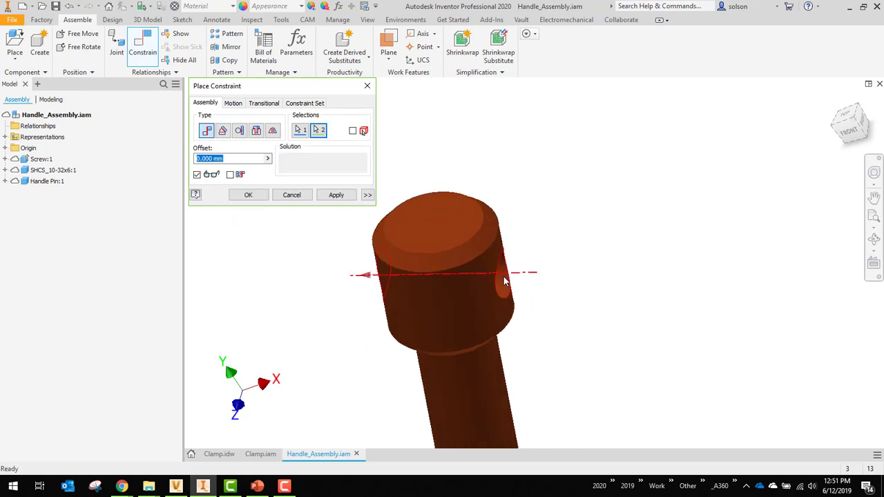
click(339, 195)
- Mate the screw's centre axis to the Handle Pin's XY plane so the pin is centred in the screw head
scroll(509, 195, down, 2)
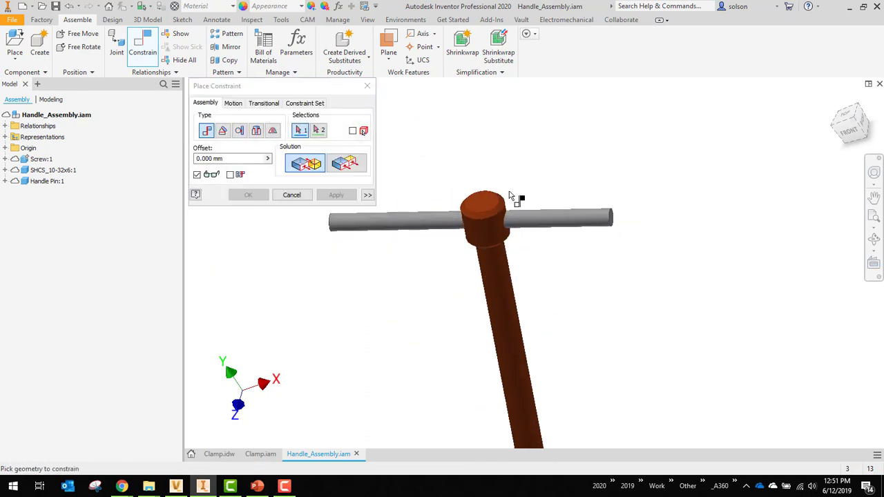
click(505, 286)
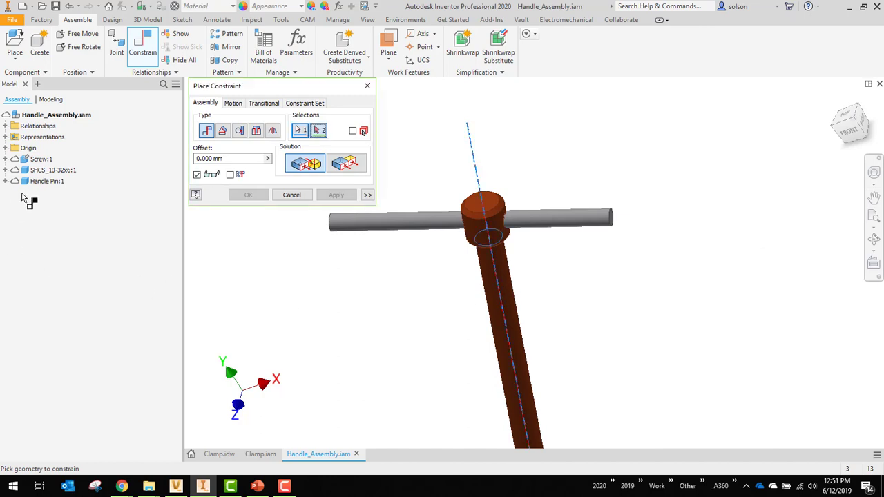
click(5, 181)
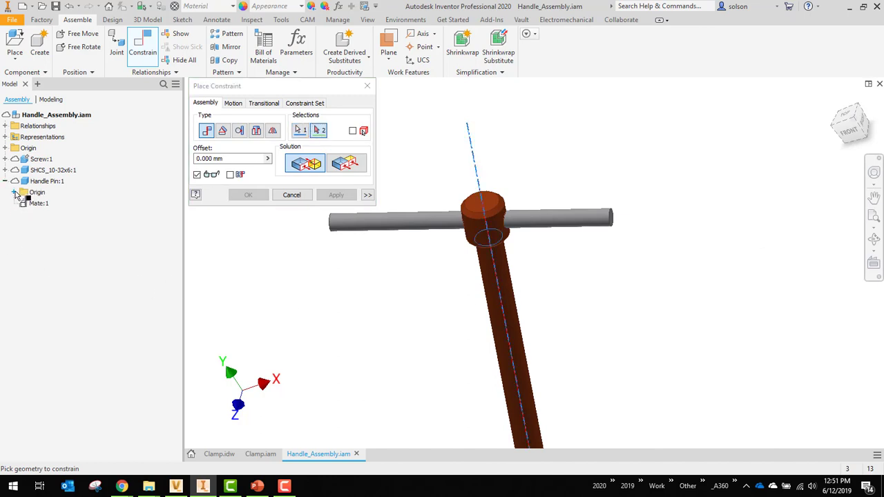
click(14, 192)
click(55, 226)
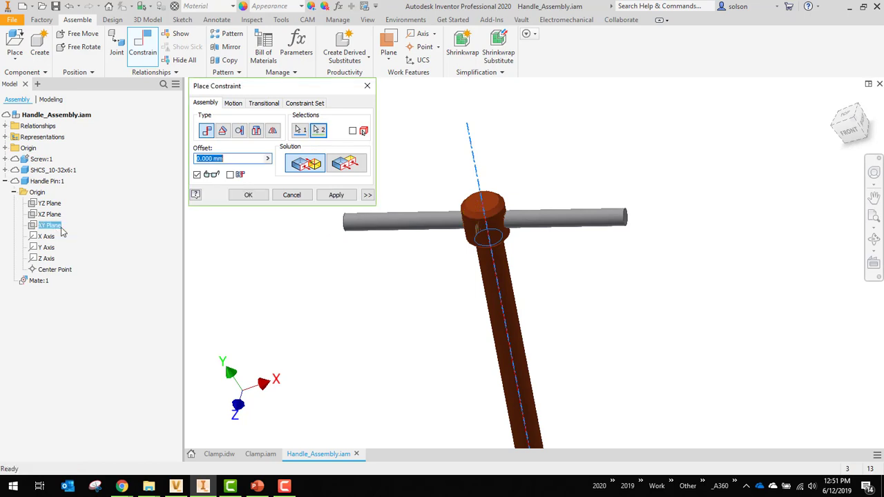
click(336, 195)
click(292, 195)
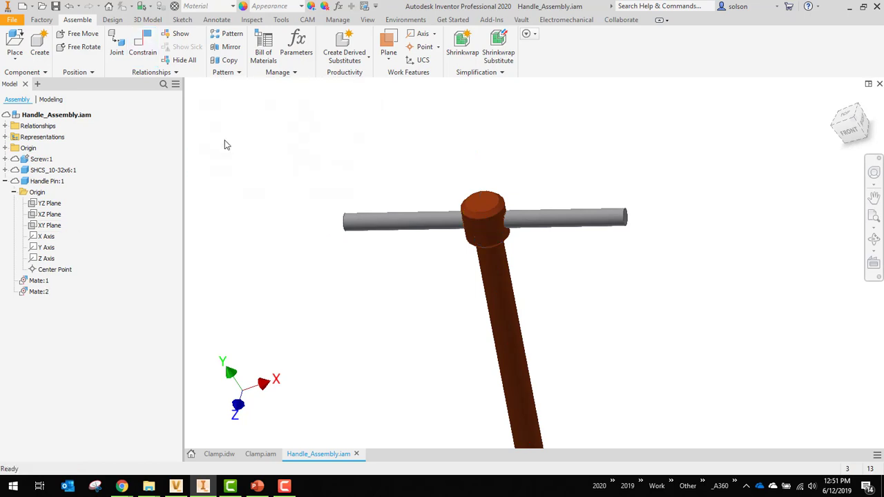
- Save and close the handle assembly and the main Clamp.iam assembly
click(56, 7)
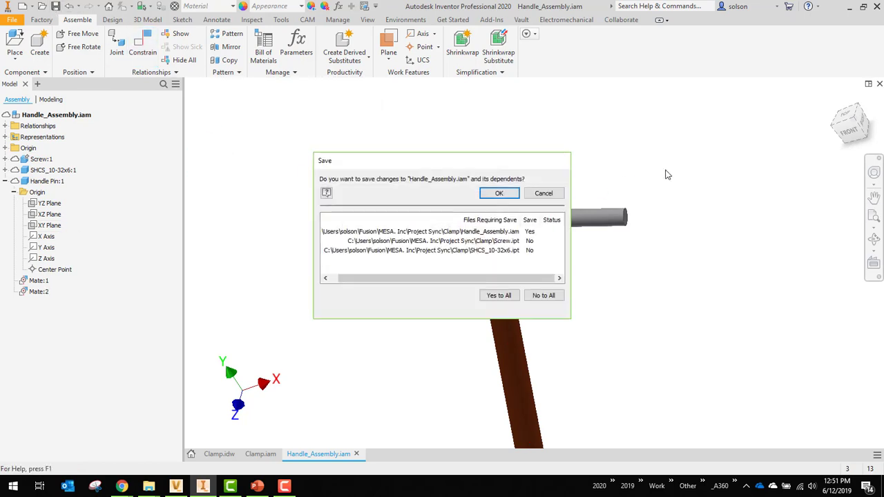
click(507, 194)
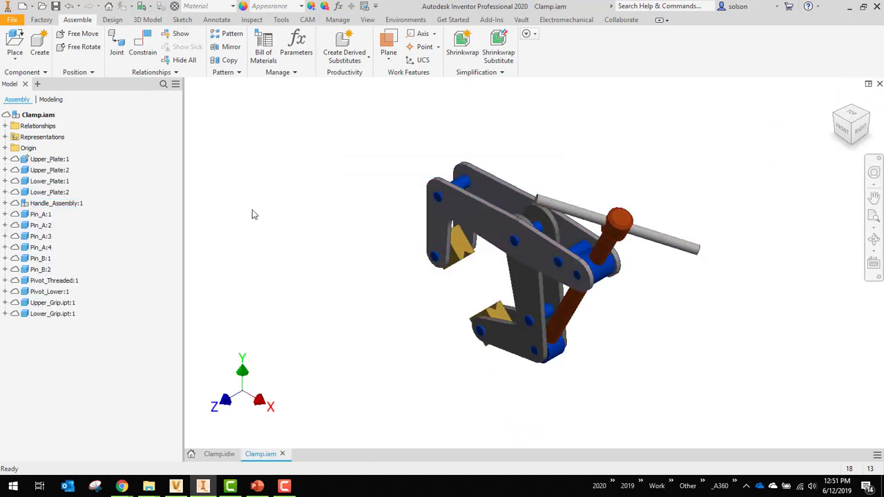
click(57, 7)
click(492, 199)
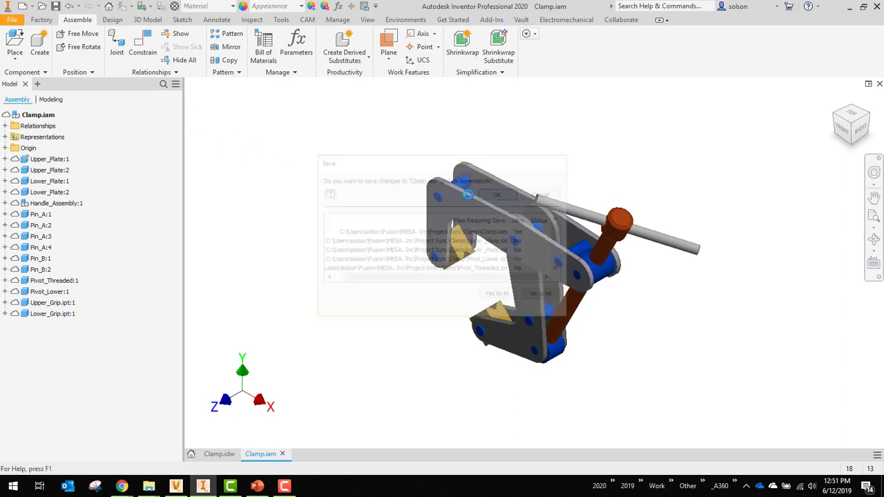
click(880, 84)
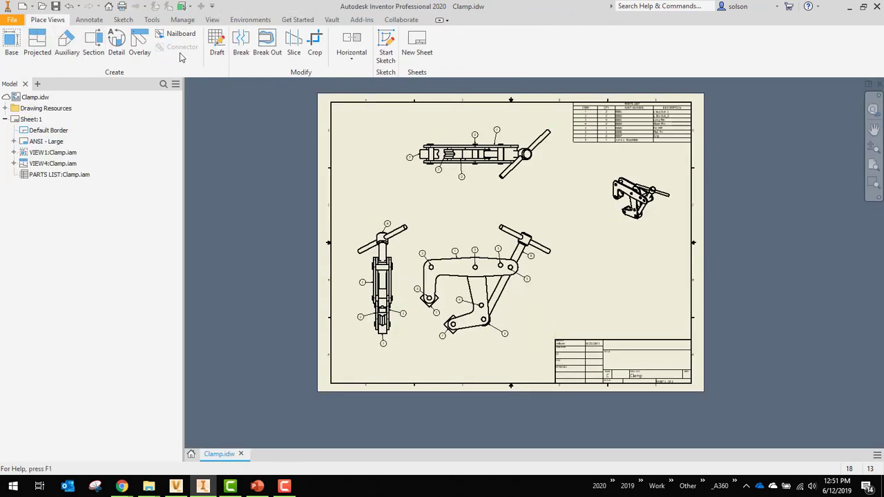
- Save the Clamp.idw drawing along with its required changes and close it
middle_drag(406, 176, 347, 199)
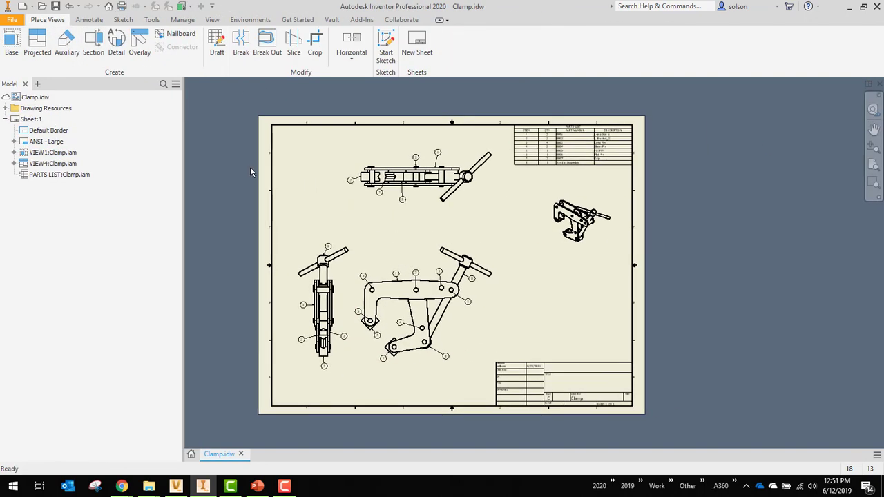
click(57, 7)
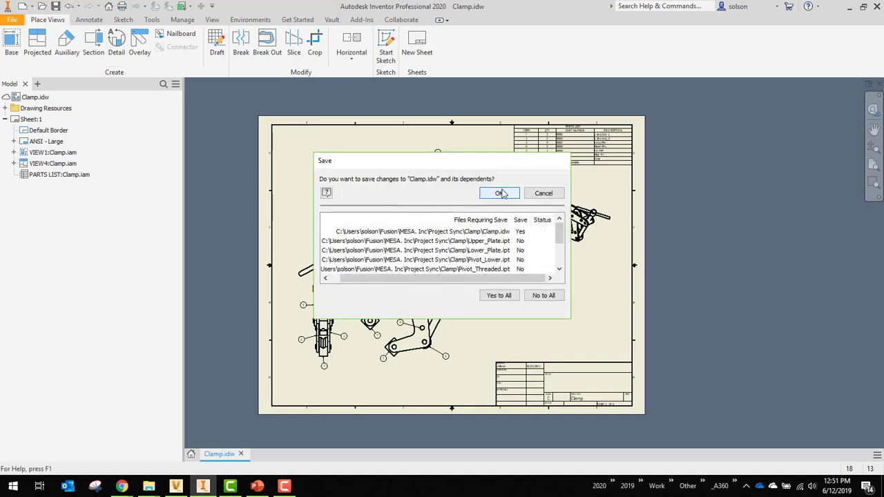
click(500, 194)
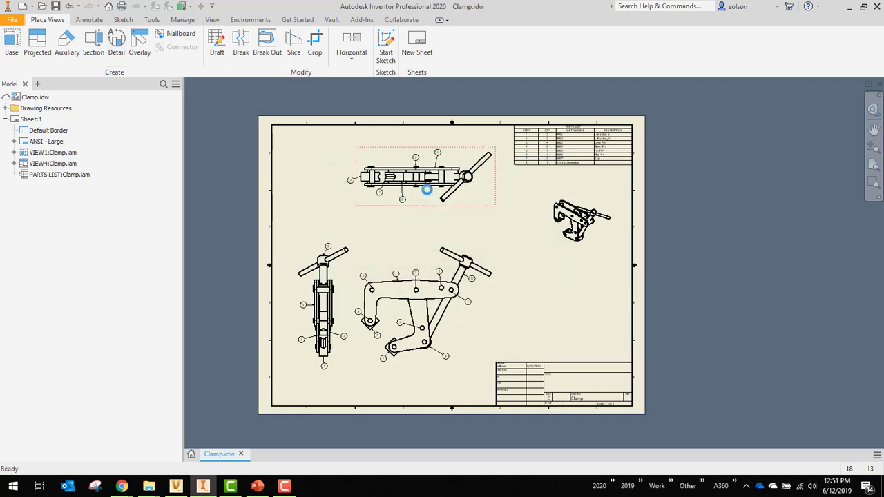
click(879, 83)
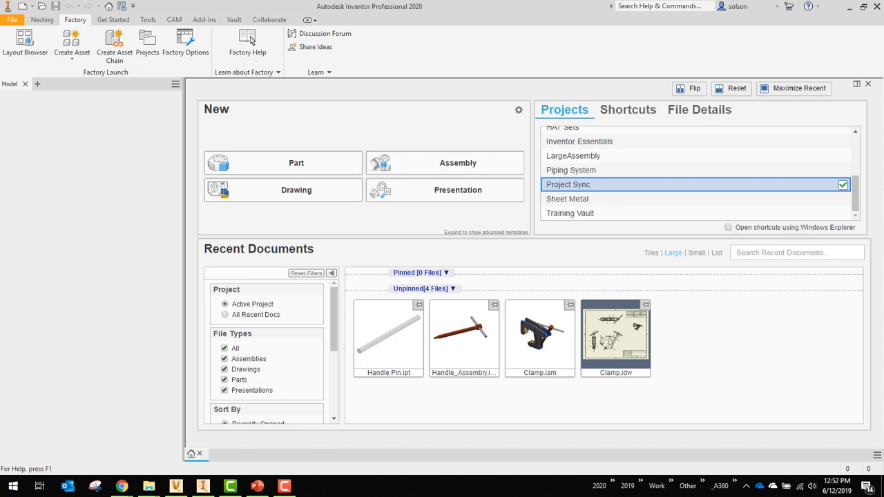
- Switch to Fusion Team in Chrome, refresh the Clamp folder and check the file list and version numbers
click(121, 486)
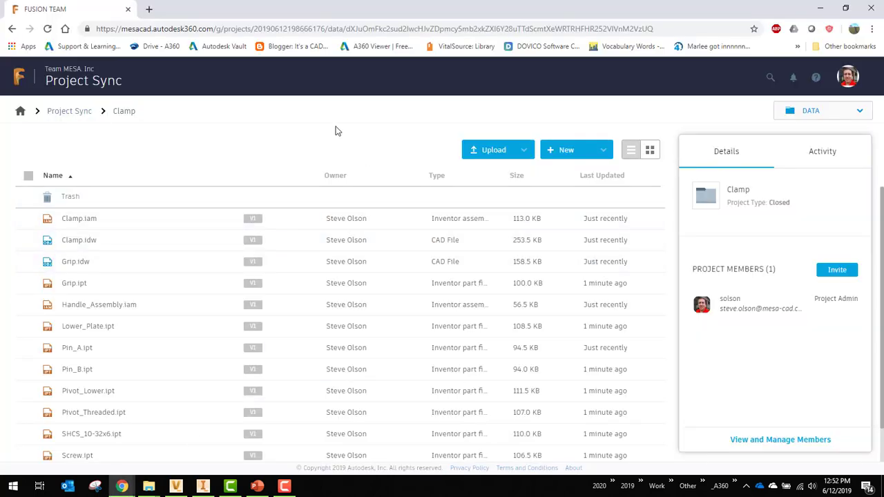
click(48, 29)
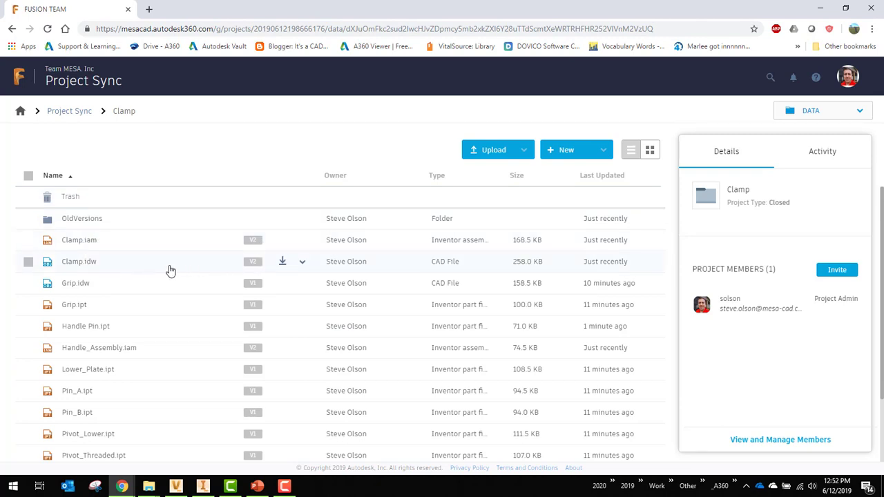
scroll(132, 304, down, 1)
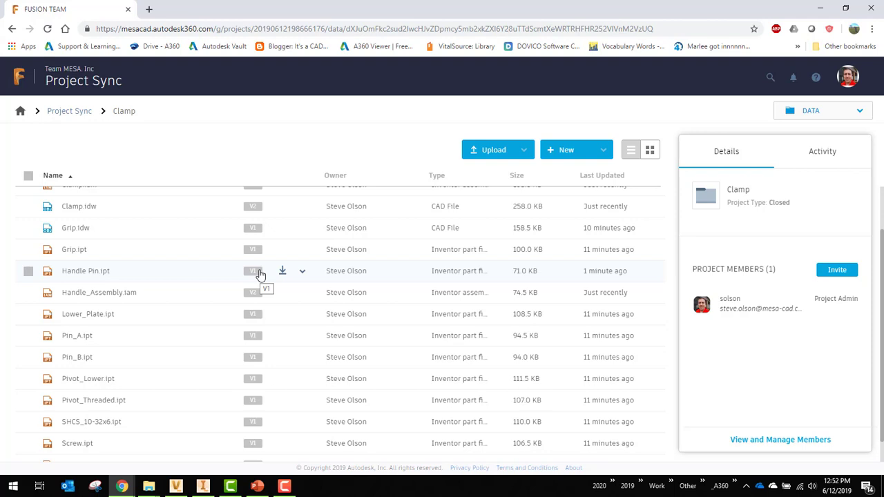
scroll(283, 264, up, 1)
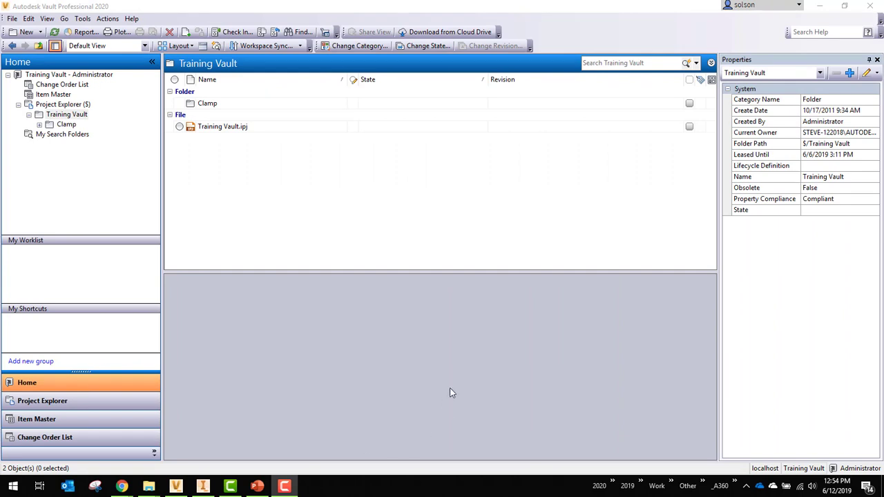
- Start a download from the cloud drive, using the Fusion 360 Clamp location, and expand its Clamp folder
click(424, 31)
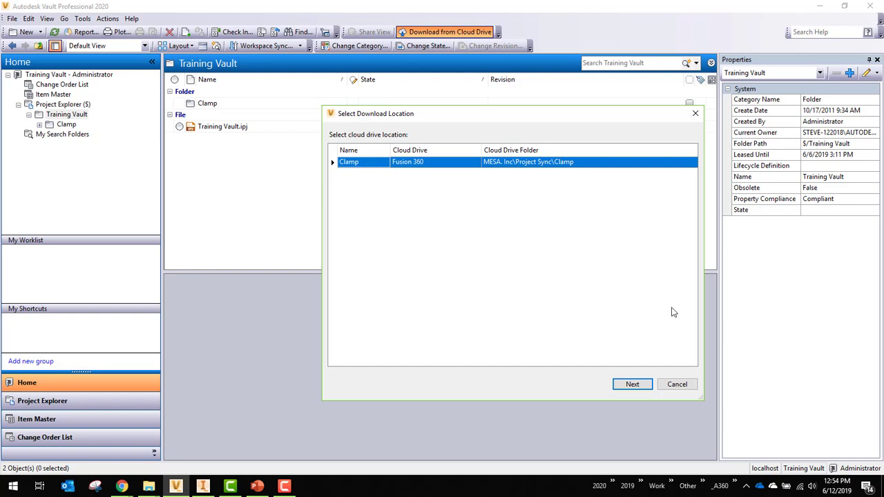
click(632, 385)
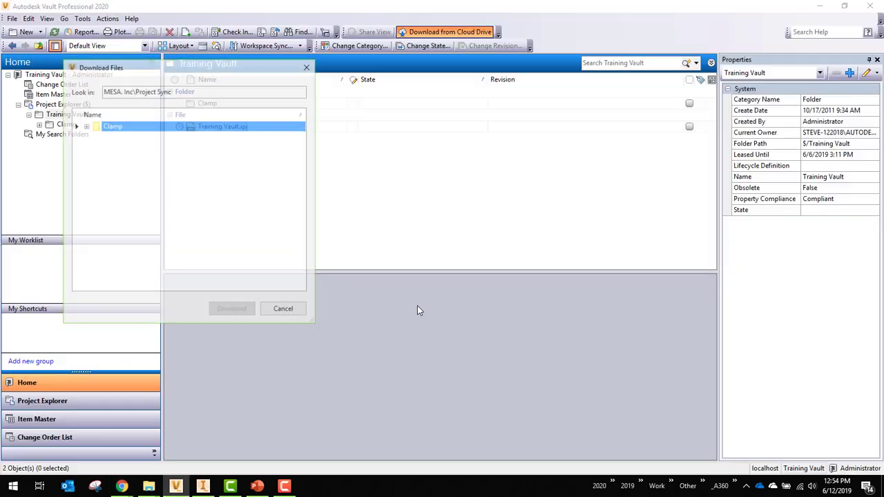
click(85, 125)
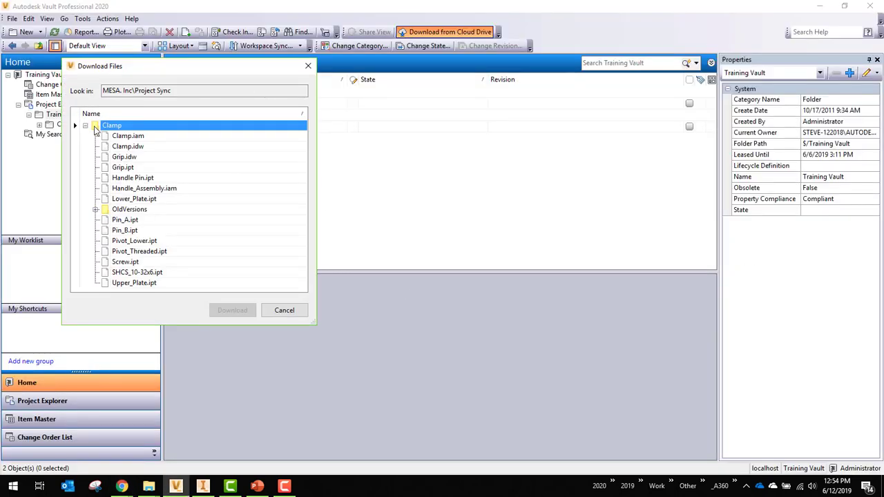
- Select the Clamp folder's contents from Clamp.iam through Upper_Plate.ipt and download them into the vault
click(127, 138)
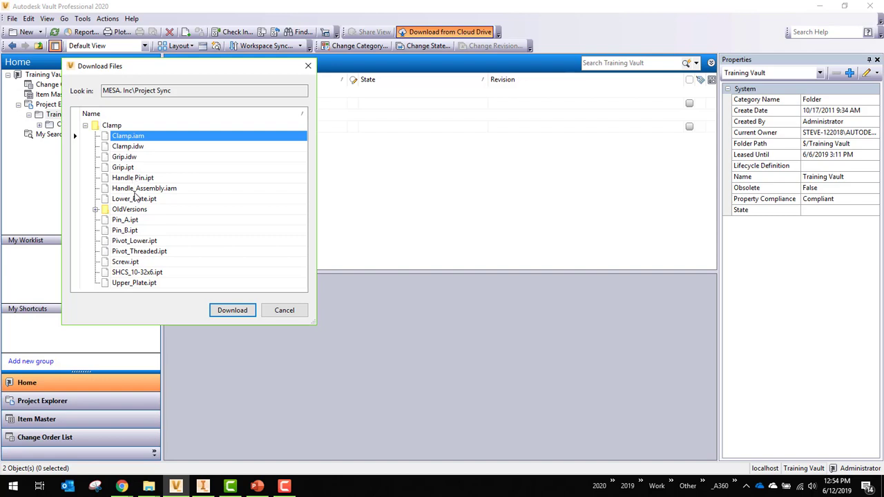
shift+click(136, 200)
ctrl+click(134, 138)
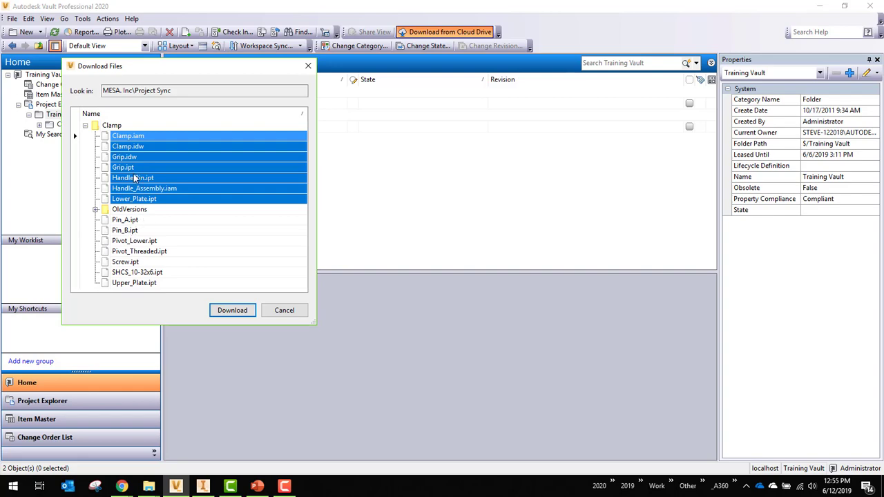
shift+click(131, 221)
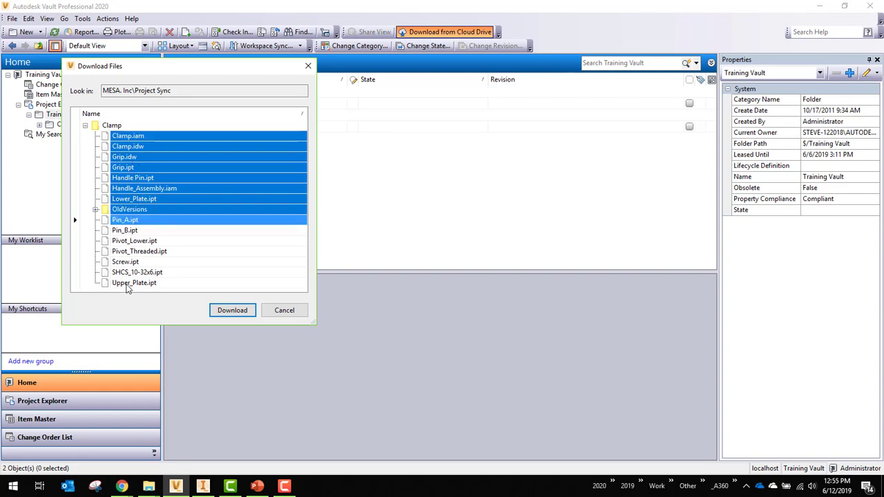
shift+click(127, 283)
click(233, 311)
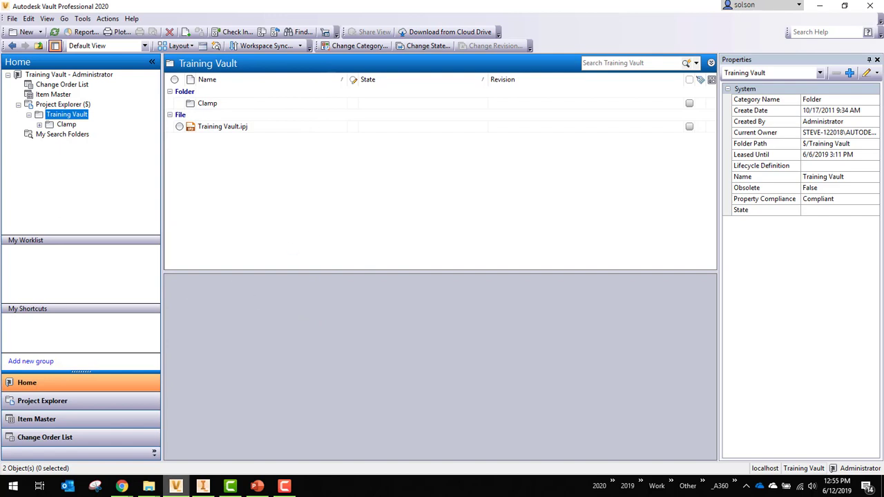
- Open the vault's Clamp folder and check the version history and full comments of Clamp.iam and Handle Pin.ipt
mouse_move(174, 492)
click(206, 104)
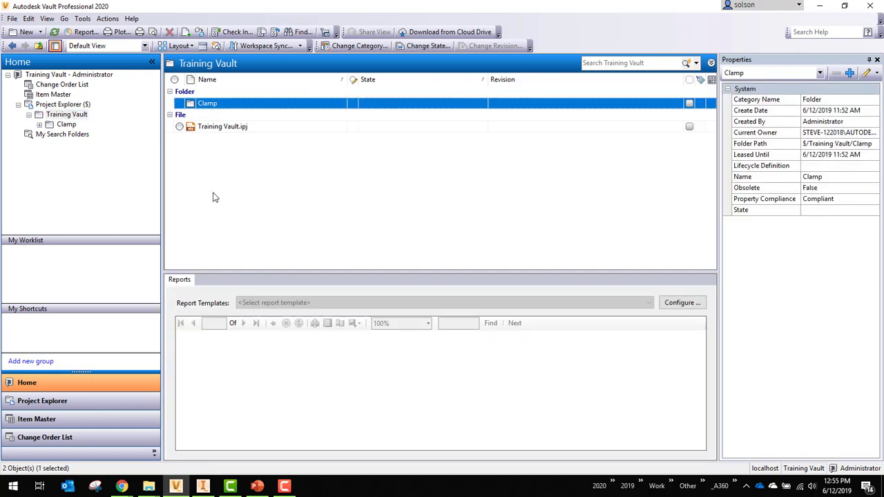
double_click(206, 104)
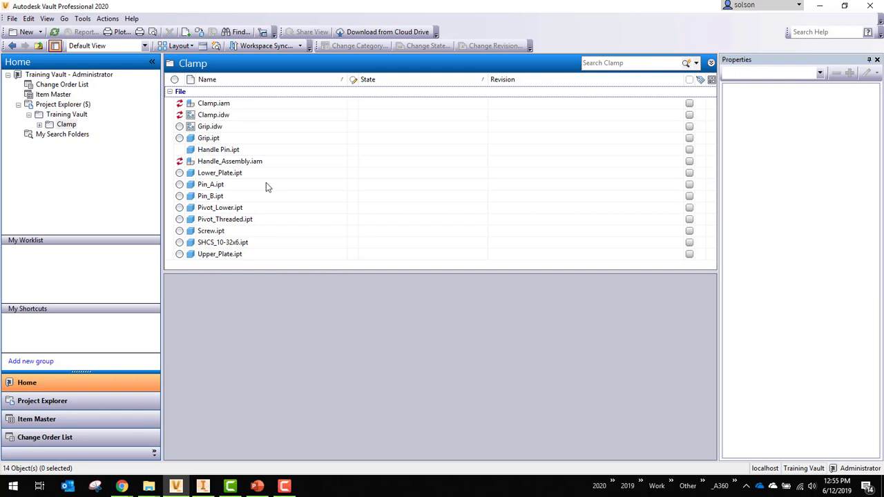
click(221, 104)
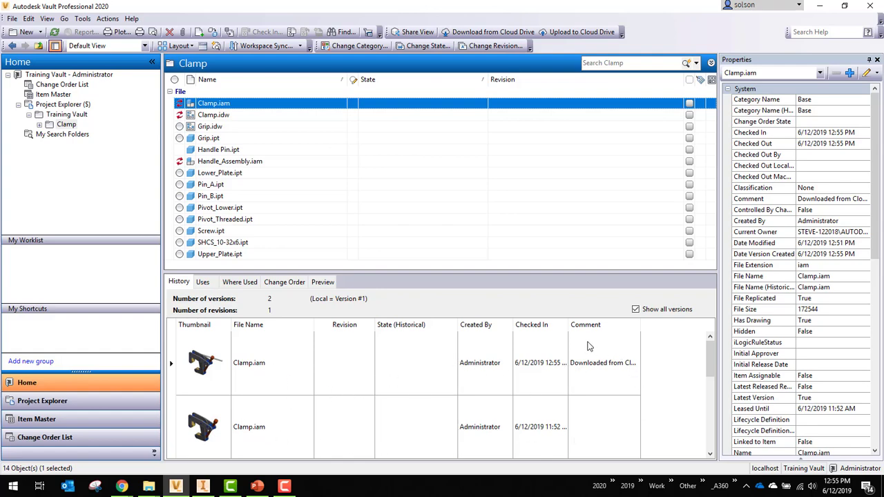
drag(641, 325, 678, 325)
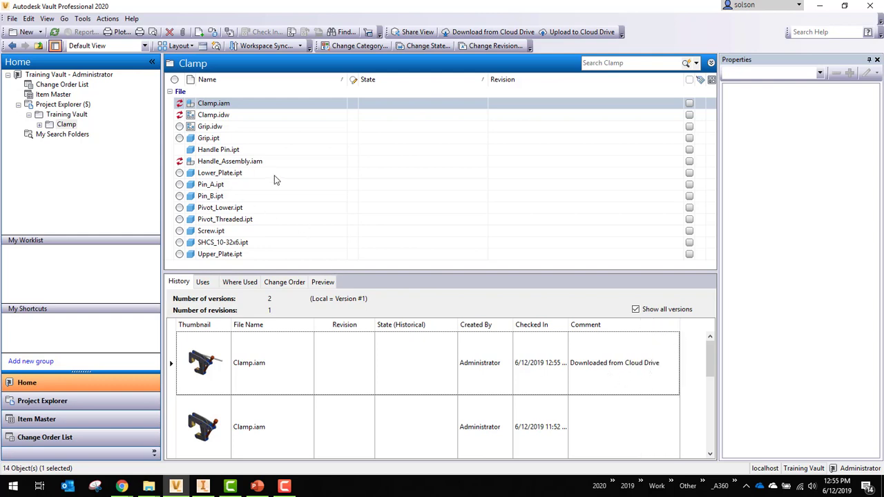
click(232, 152)
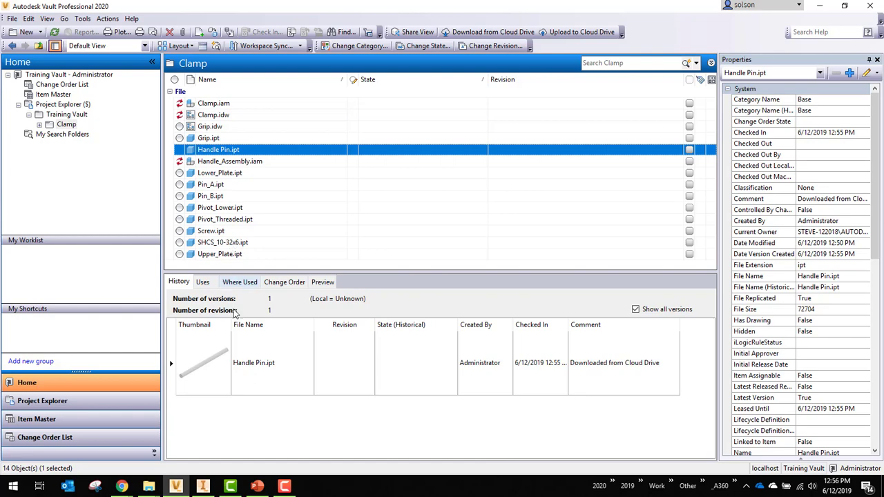